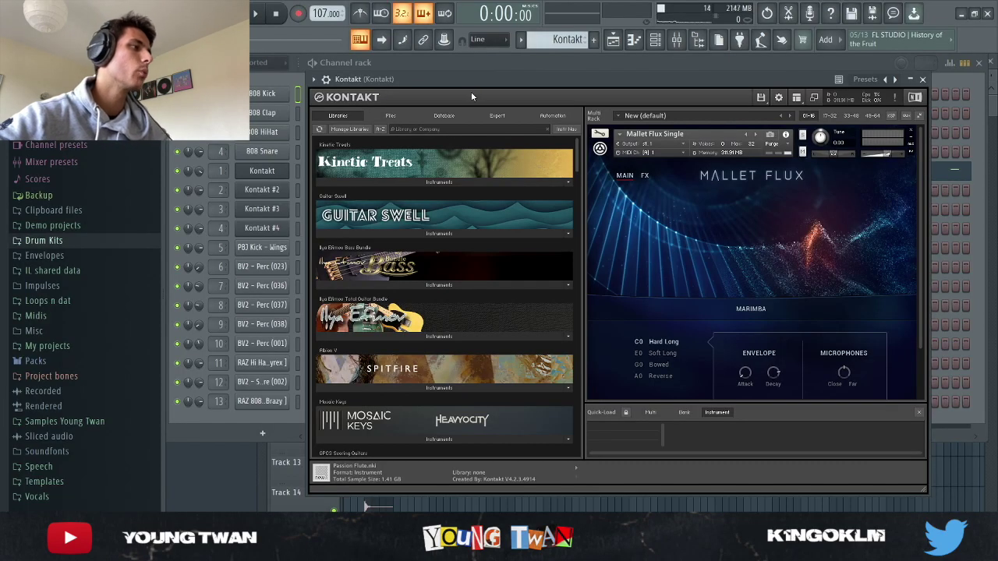
Review the Mallet Flux marimba in the first Kontakt channel and play back its piano roll notes.
left_click_drag(471, 84, 469, 75)
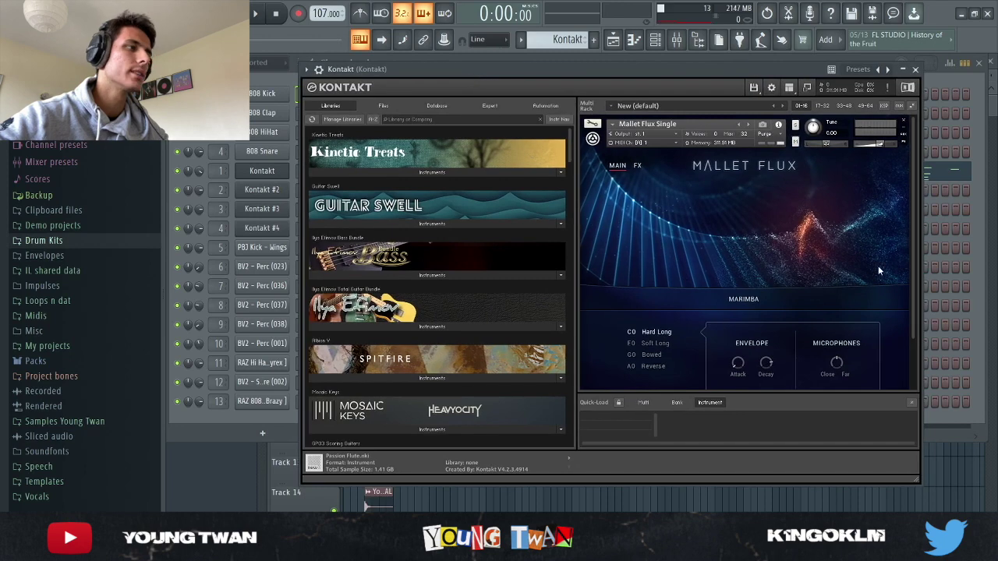
left_click(257, 171)
left_click(395, 173)
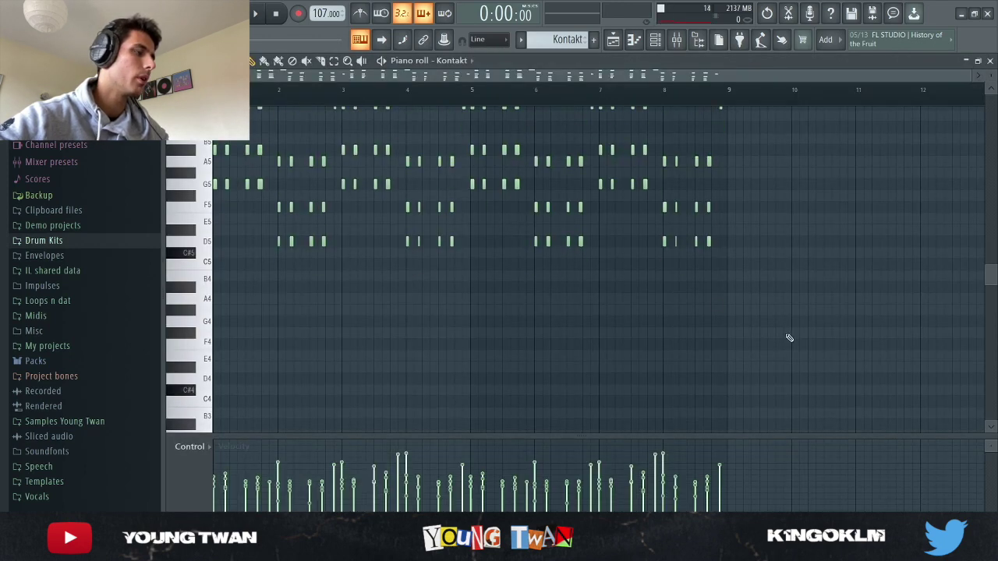
scroll(204, 289, "up", 2)
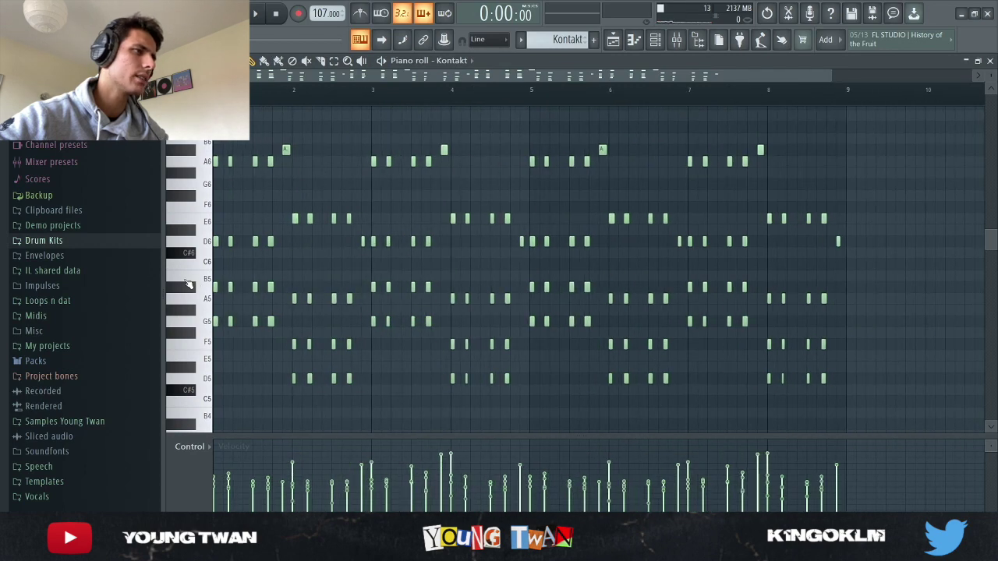
scroll(186, 271, "down", 1)
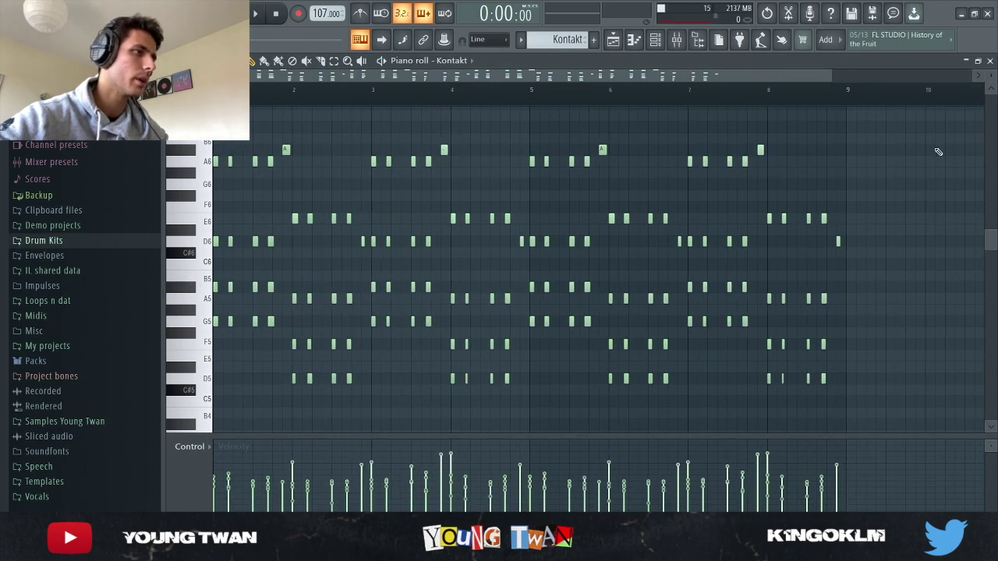
key("space")
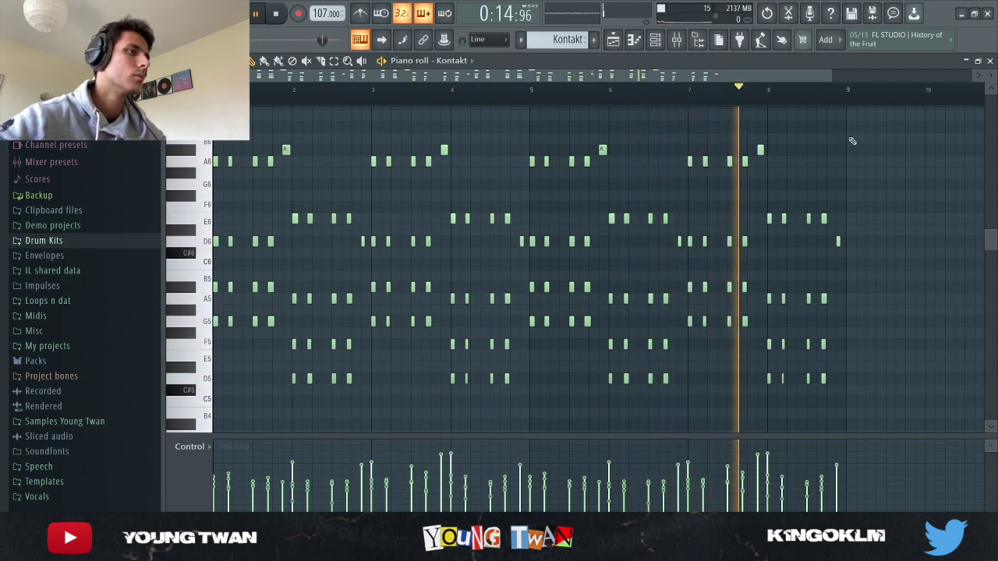
key("space")
Check the first Kontakt channel's mixer track for effects and return to the channel rack.
left_click(678, 41)
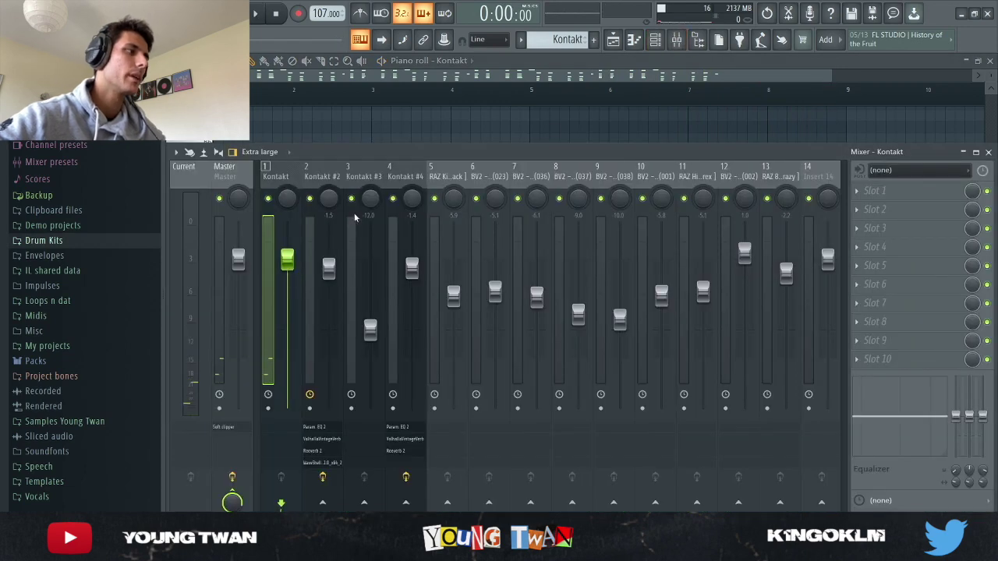
left_click(613, 131)
left_click(635, 40)
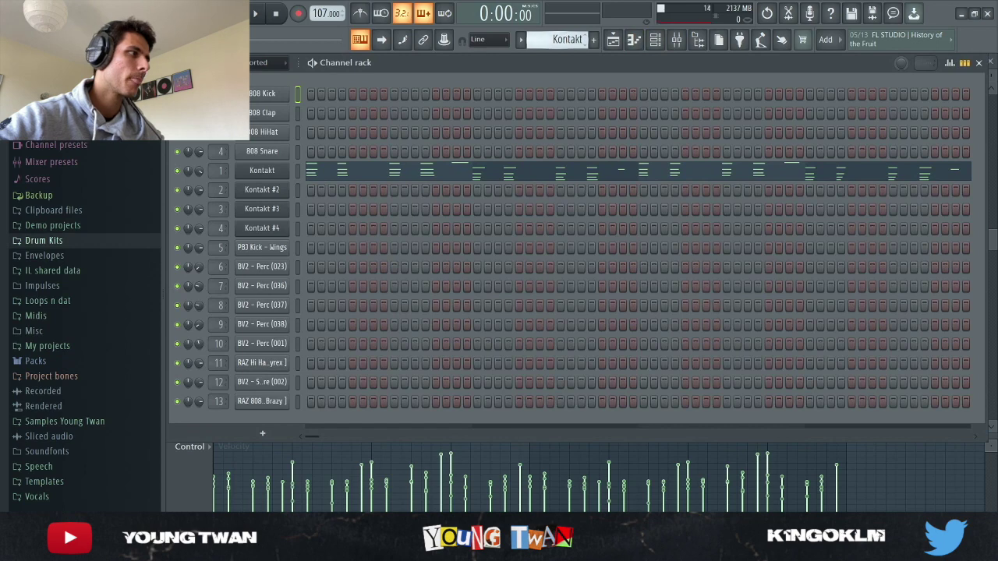
Review the CineHarps instrument in Kontakt #2 and play back its melody in the piano roll.
key("Down")
key("Return")
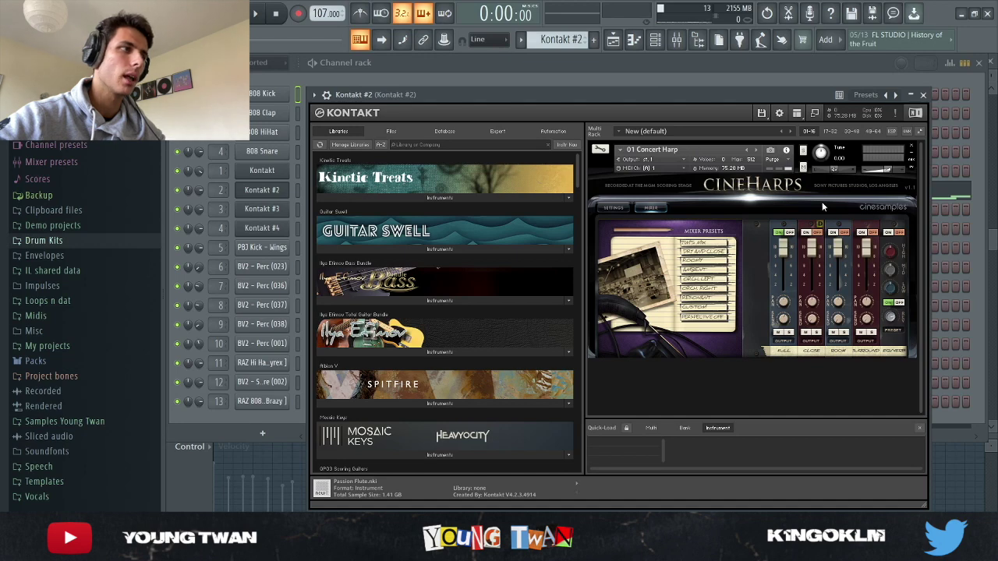
left_click(273, 190)
left_click(395, 196)
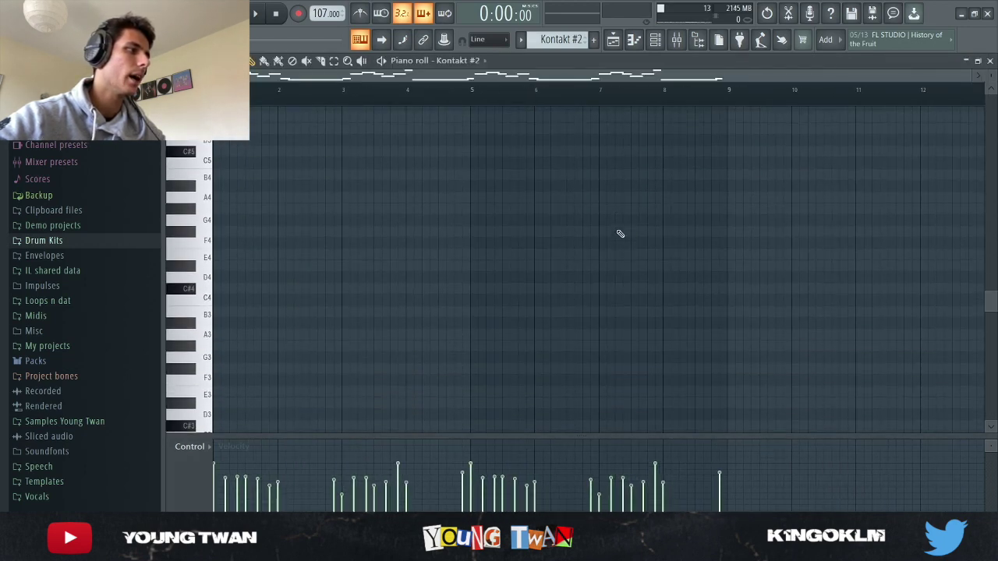
scroll(621, 234, "up", 8)
scroll(182, 268, "up", 2)
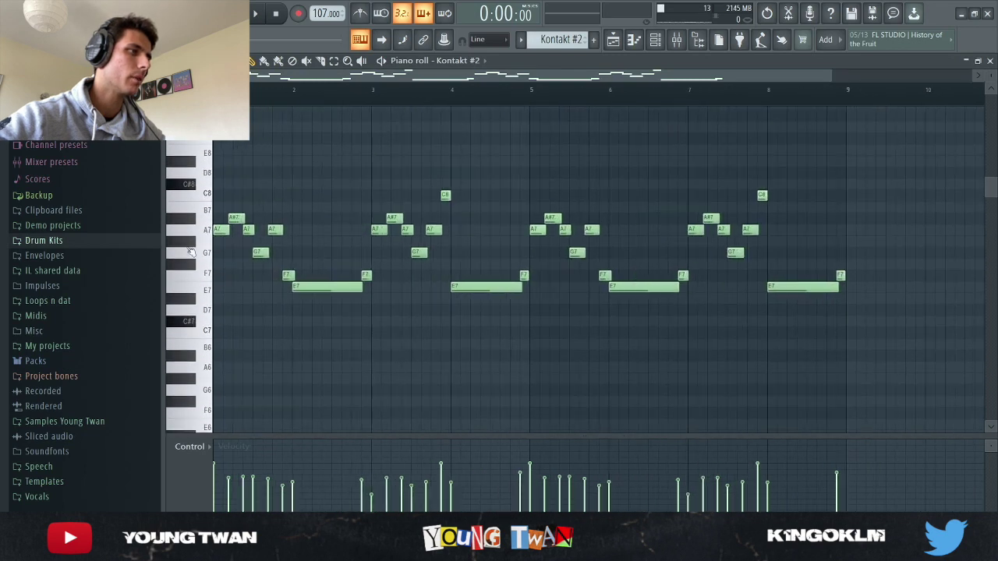
key("space")
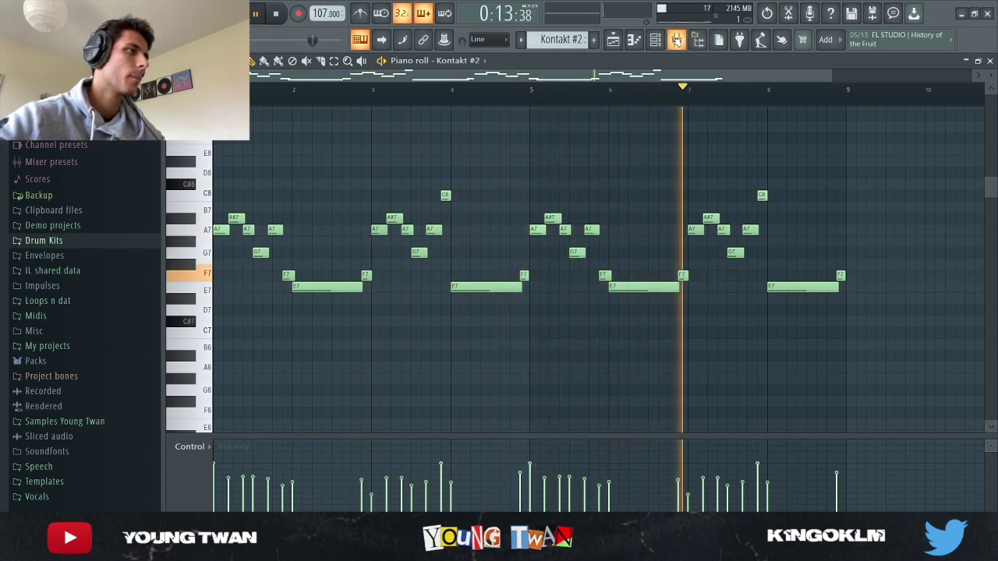
key("space")
Audition the Kontakt #2 melody with its mixer track effects bypassed.
left_click(677, 39)
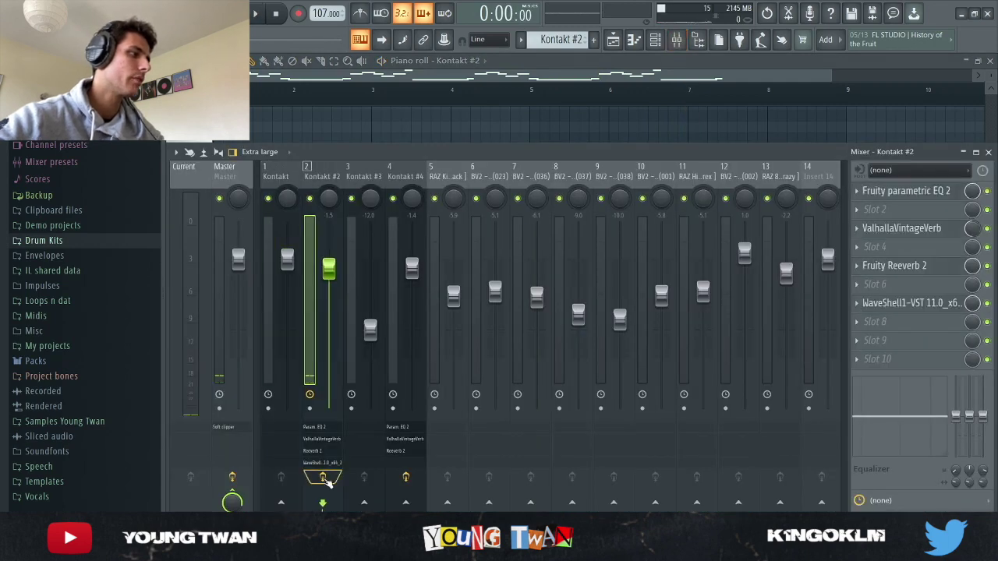
key("F9")
key("space")
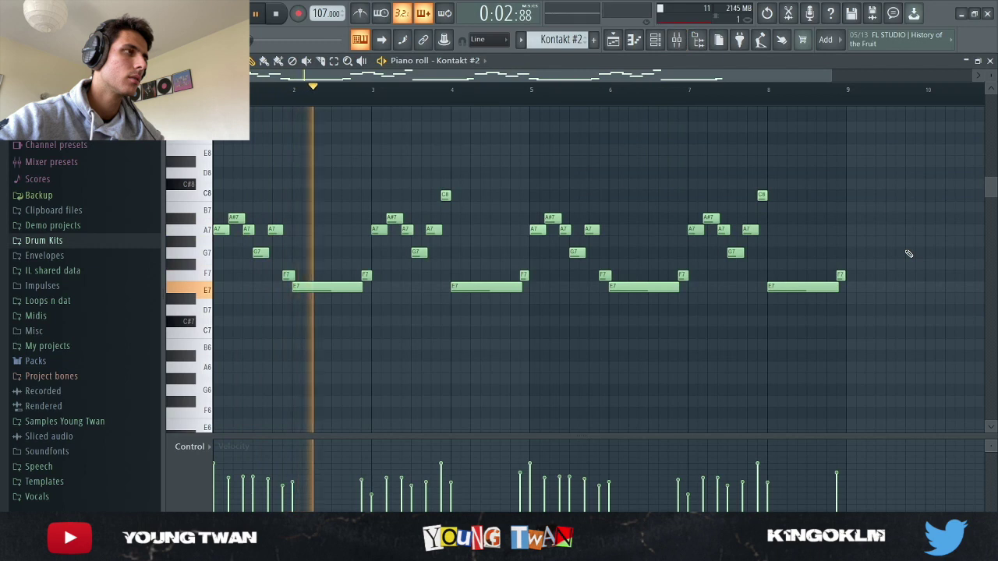
key("space")
left_click(677, 40)
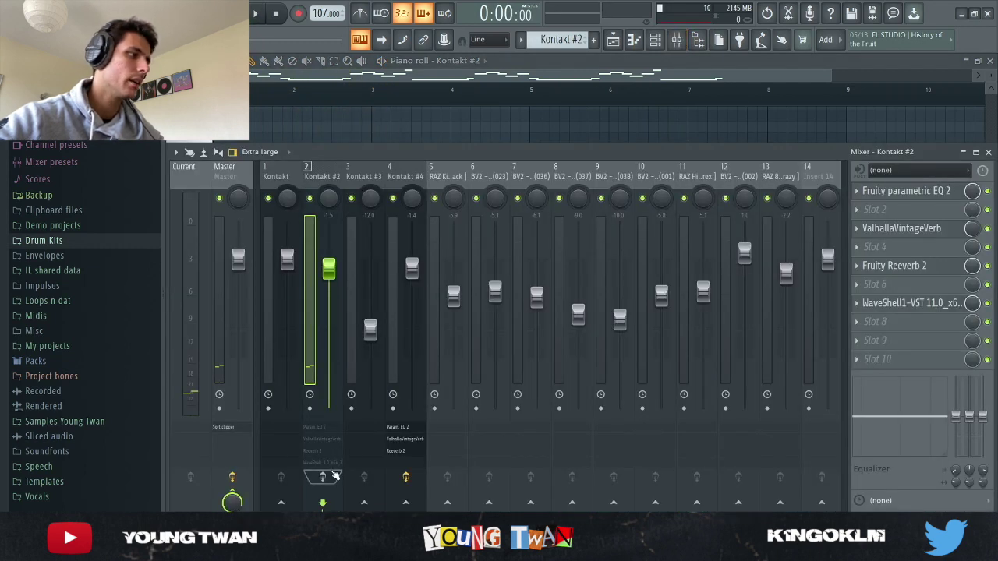
Examine the Fruity parametric EQ 2, ValhallaVintageVerb, Fruity Reeverb 2 and WaveShell guitar plugin settings on the Kontakt #2 mixer track.
left_click(895, 193)
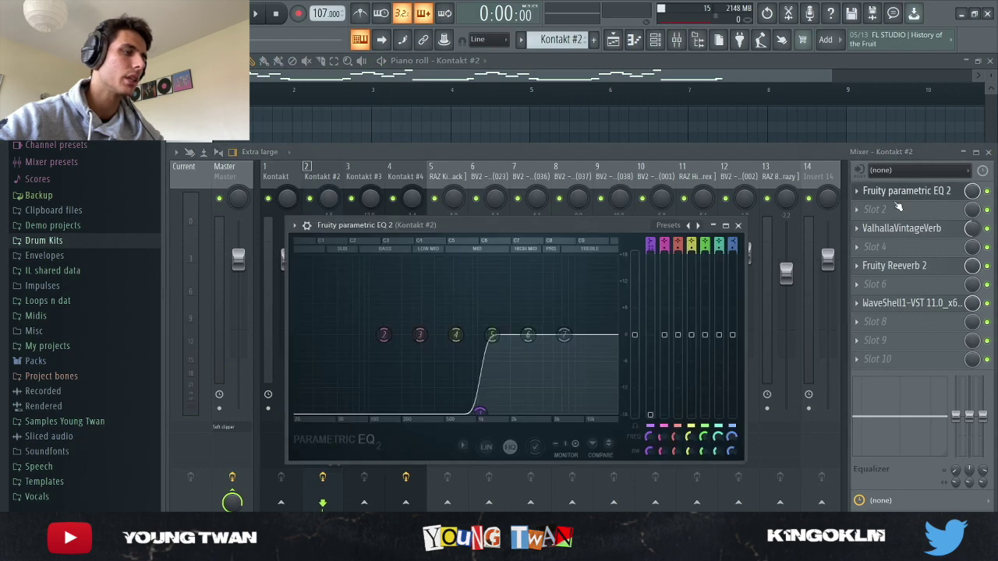
left_click(737, 225)
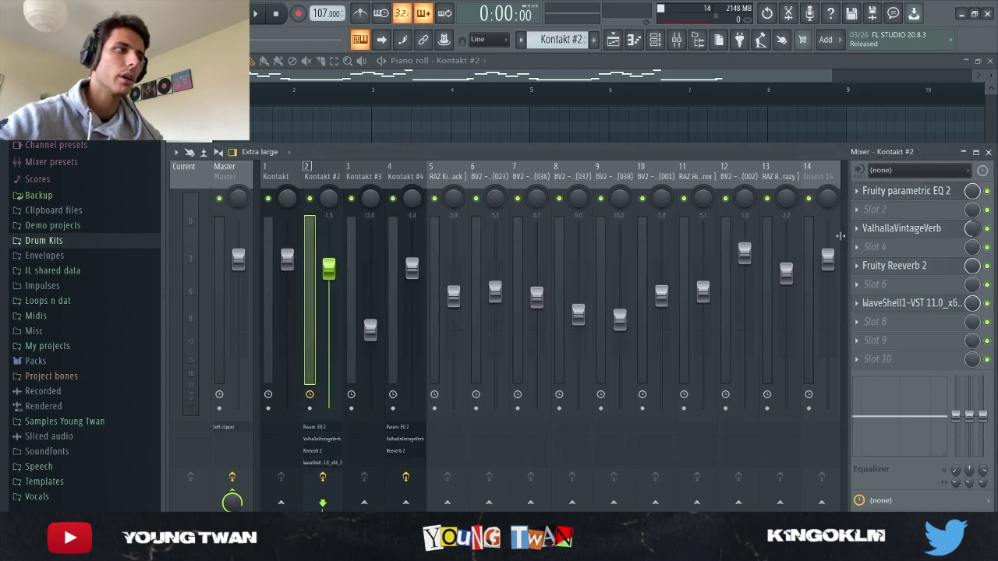
left_click(897, 229)
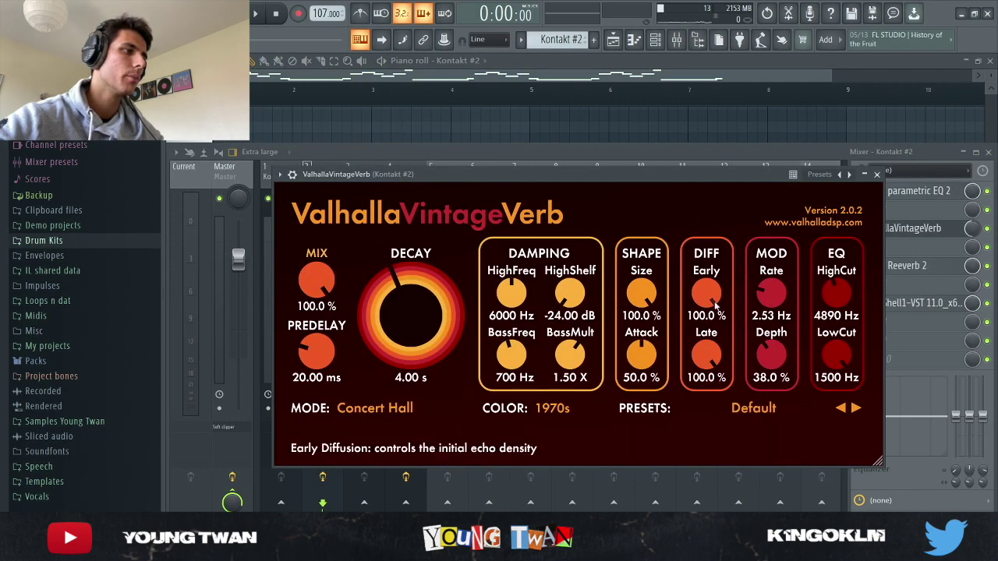
left_click(877, 175)
left_click(909, 267)
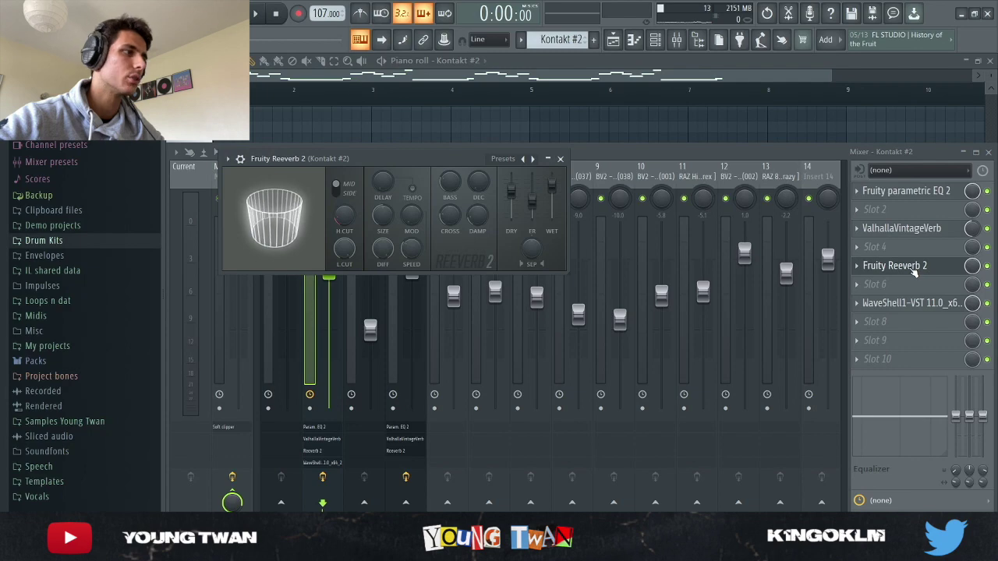
left_click(915, 269)
left_click(912, 304)
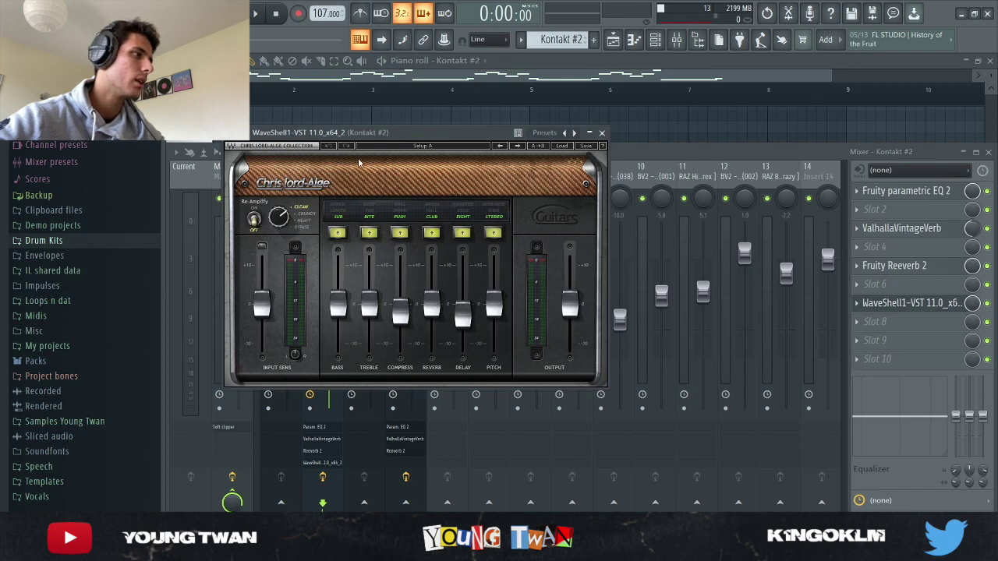
left_click(602, 133)
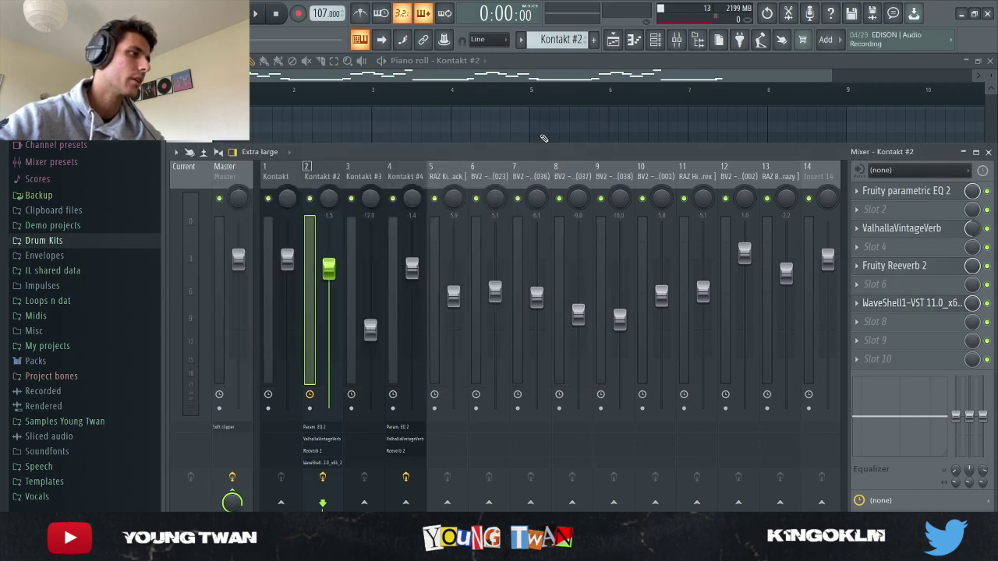
Review the Substance bass patch in Kontakt #3 and play back its notes in the piano roll.
left_click(656, 41)
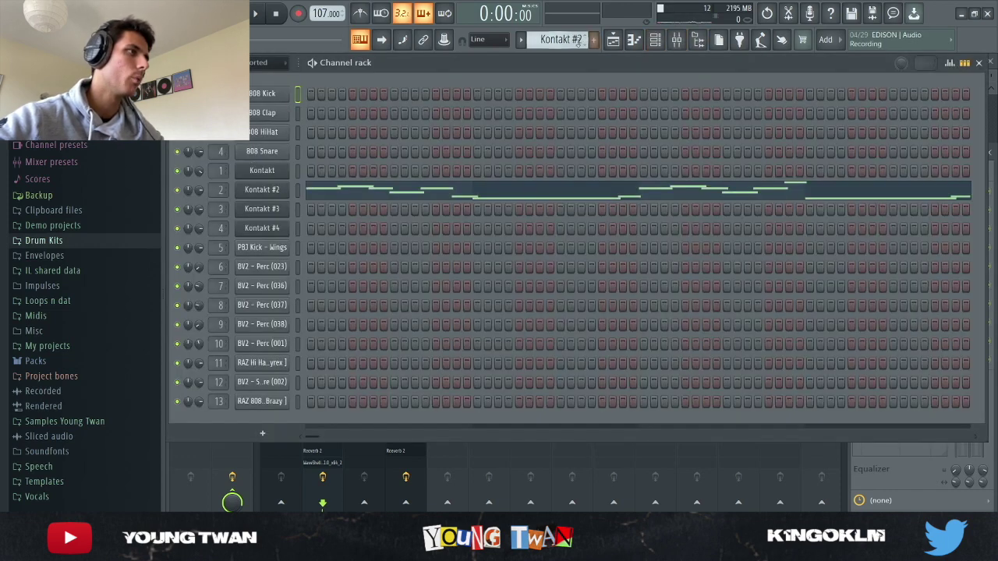
left_click(248, 208)
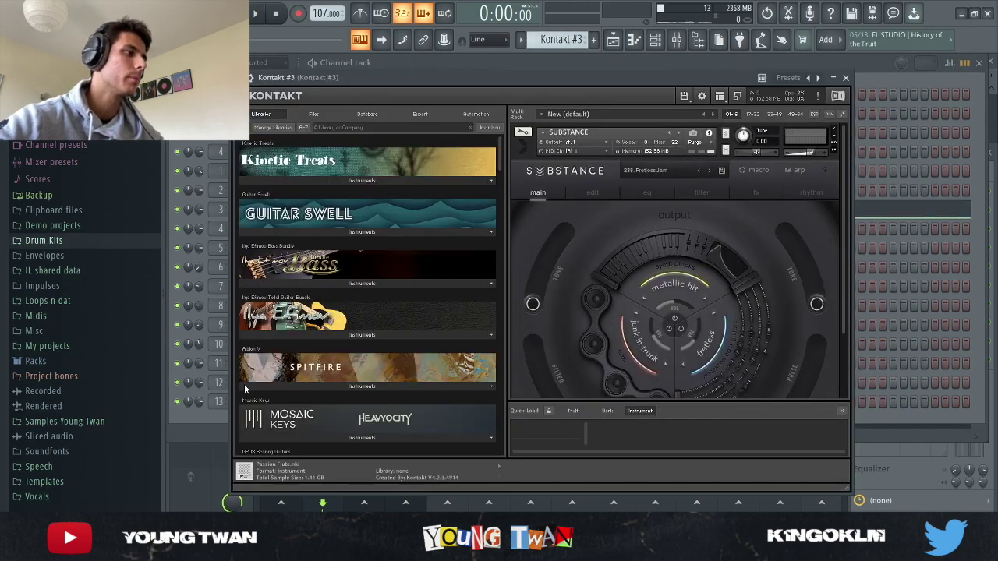
left_click(184, 434)
left_click(360, 210)
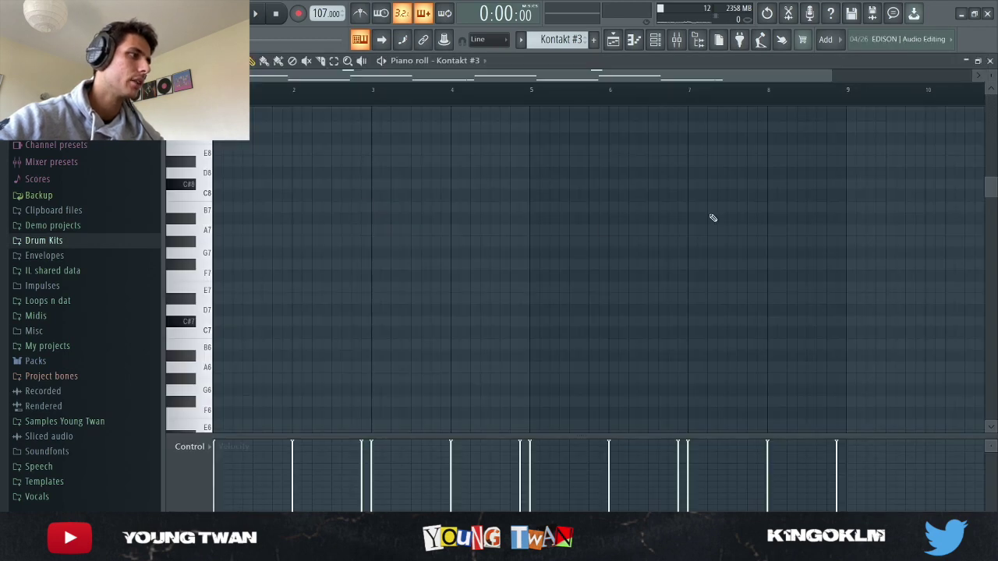
scroll(713, 216, "up", 3)
scroll(748, 234, "down", 6)
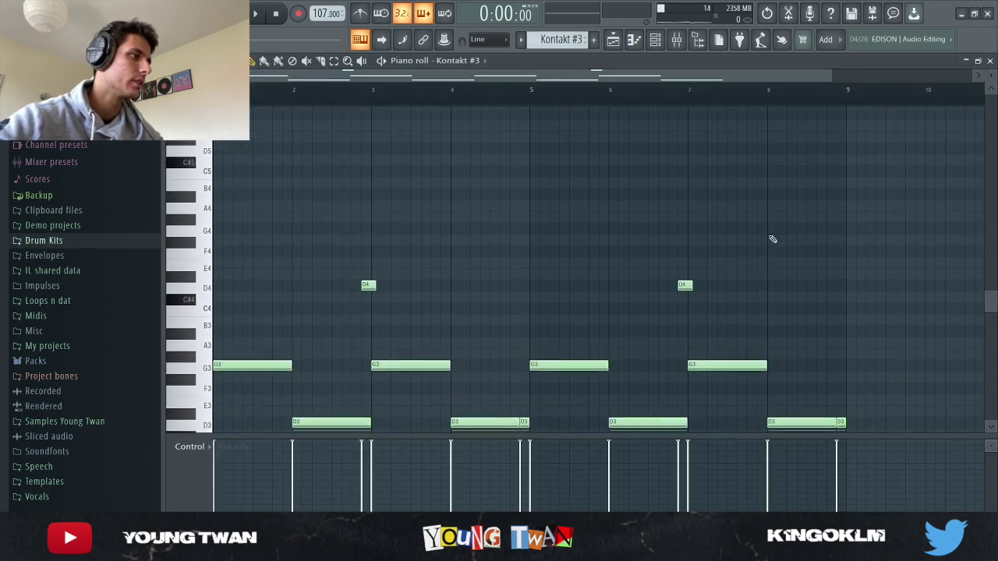
key("space")
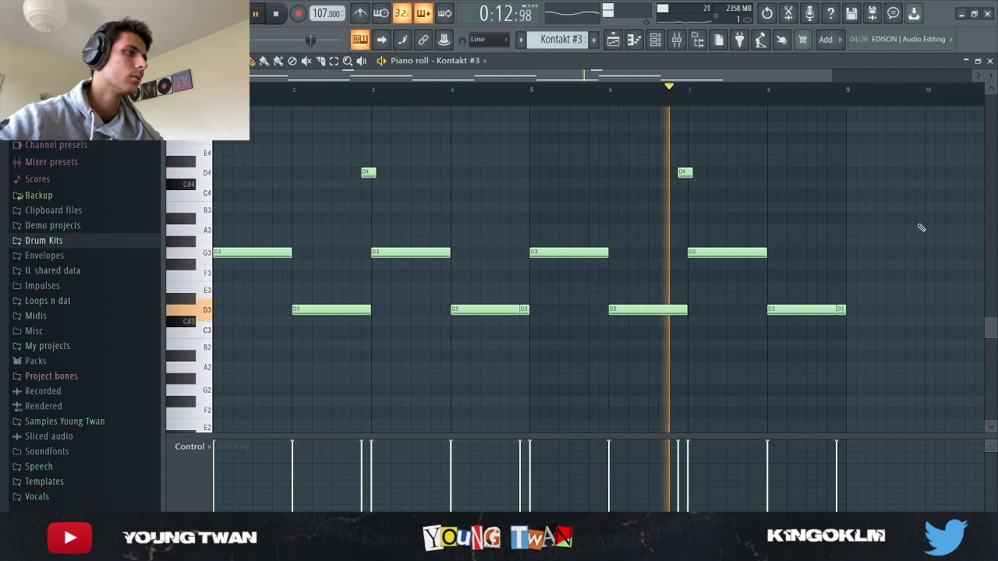
key("space")
Check the Kontakt #3 mixer track for its volume level and effects.
left_click(676, 40)
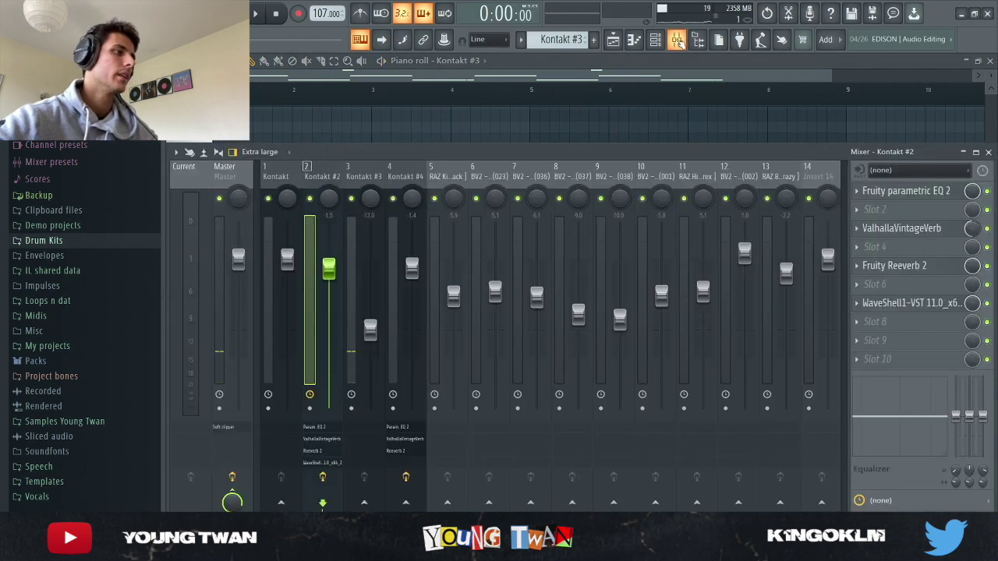
left_click(355, 179)
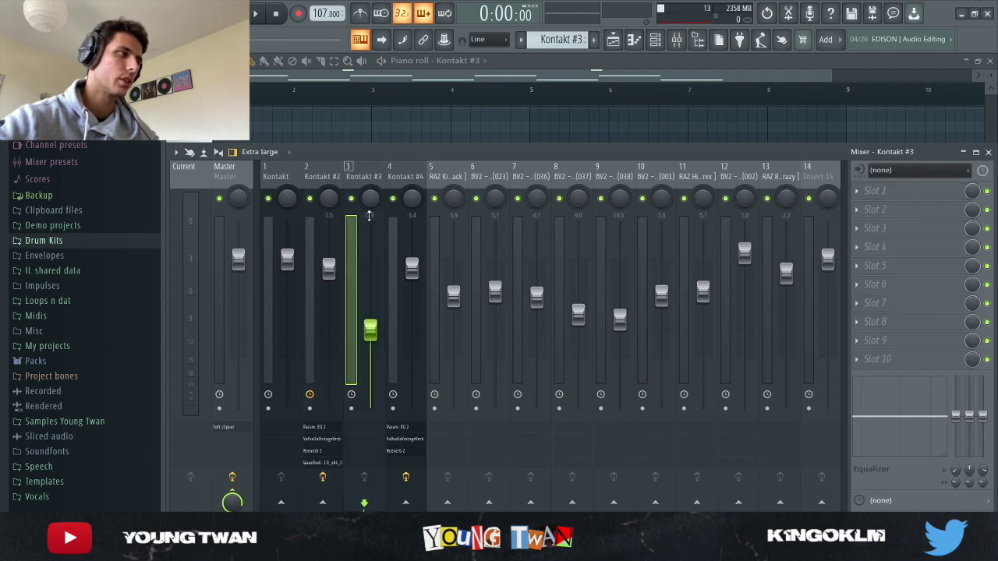
key("F9")
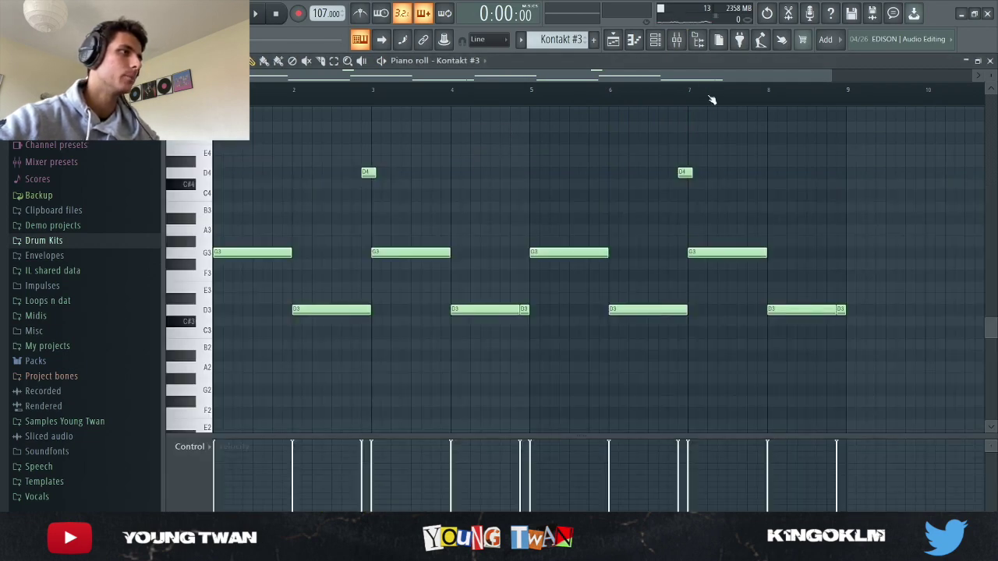
Review the Mallet Flux vibraphone in Kontakt #4 and play back its short phrases in the piano roll.
left_click(657, 40)
left_click(271, 229)
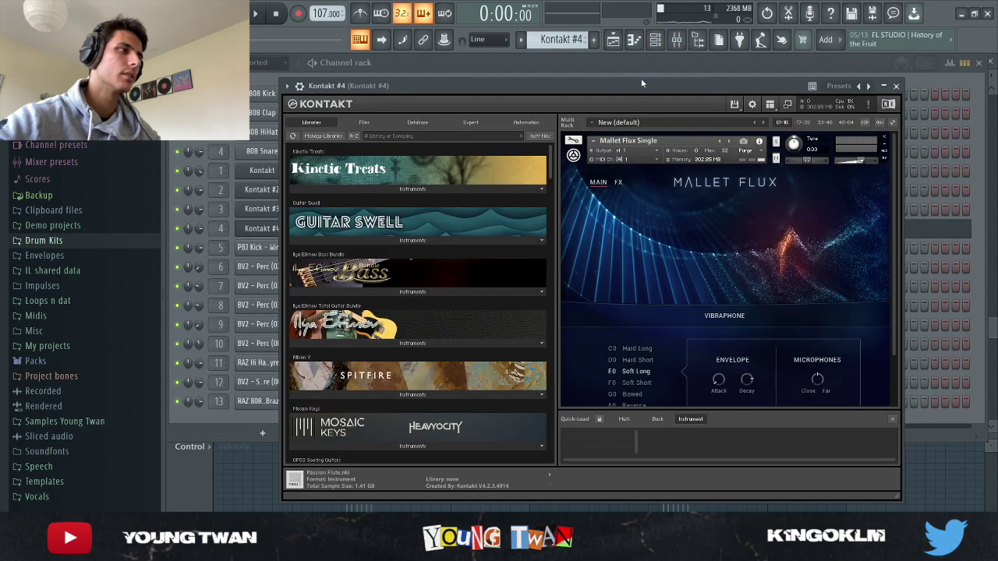
left_click_drag(613, 87, 606, 74)
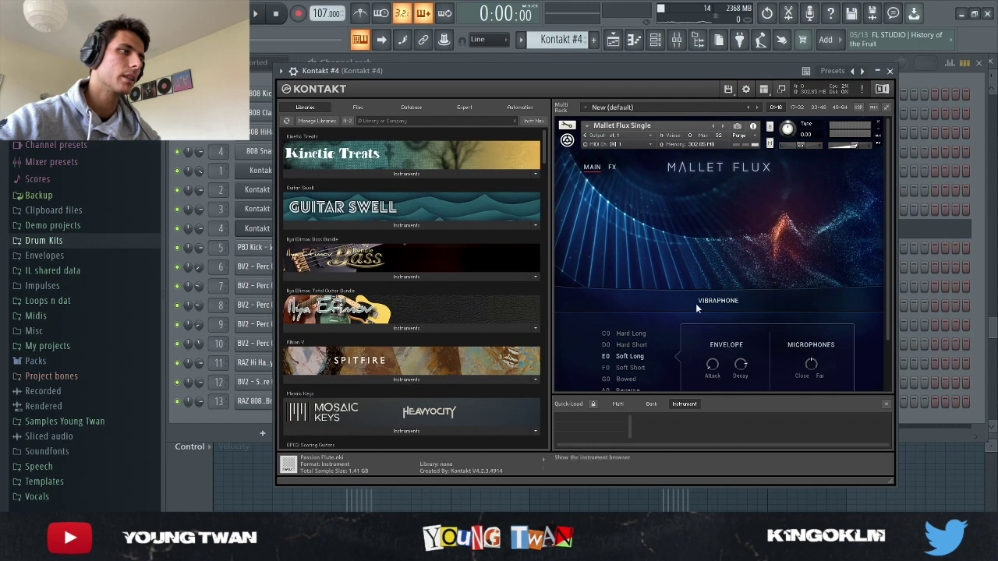
left_click(250, 229)
left_click(377, 230)
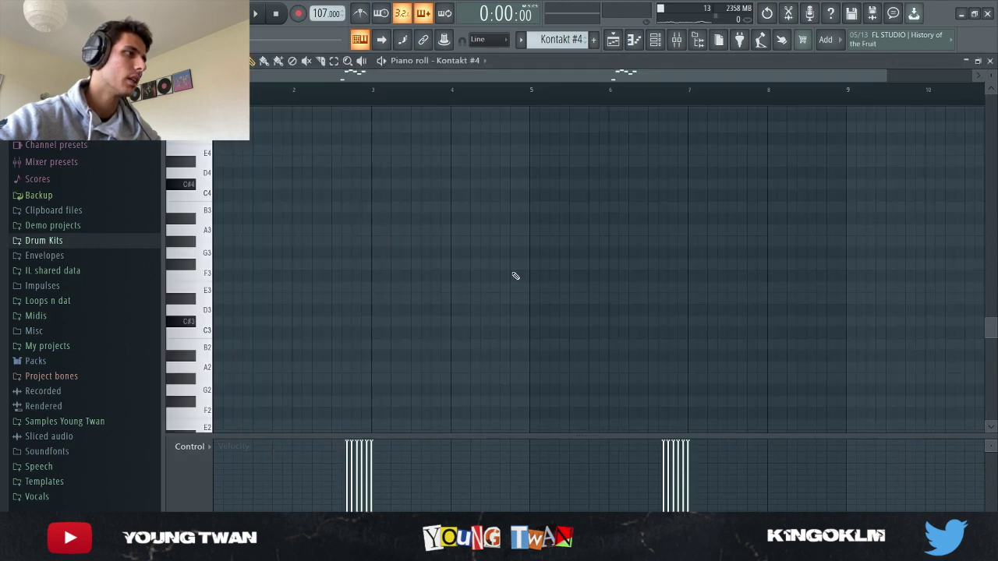
scroll(454, 300, "up", 6)
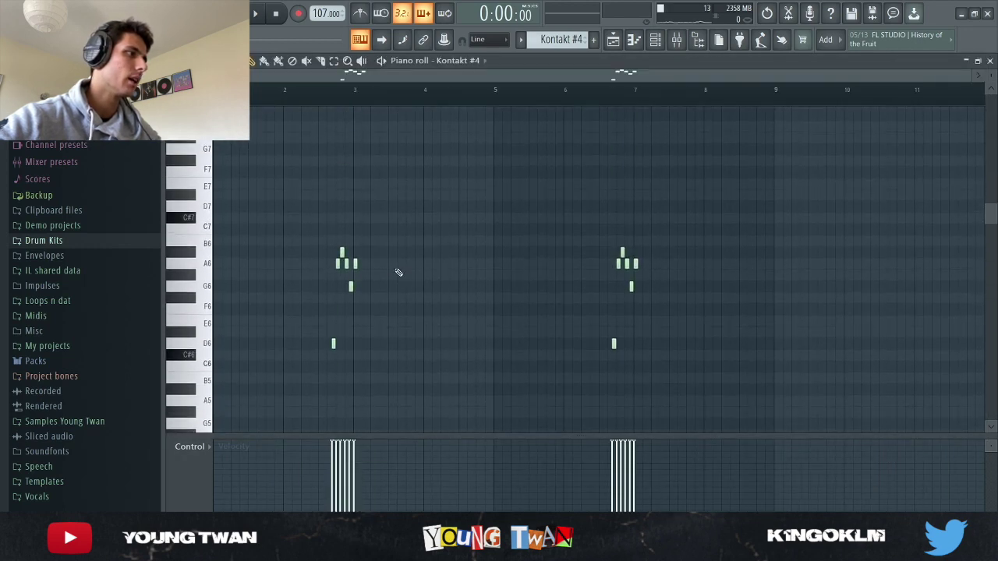
key("space")
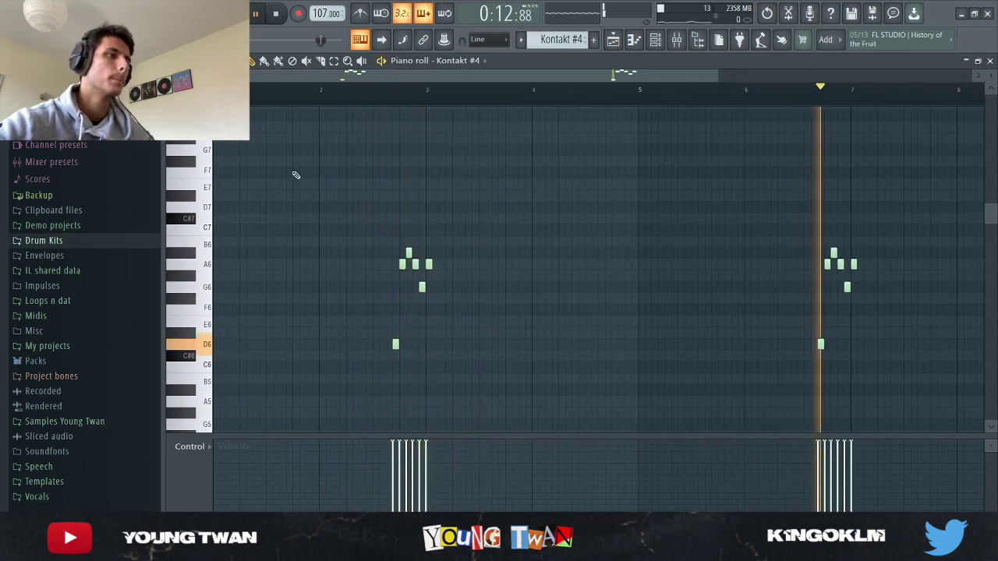
key("space")
Open the Fruity parametric EQ 2 on the Kontakt #4 mixer track to examine its curve.
left_click(677, 39)
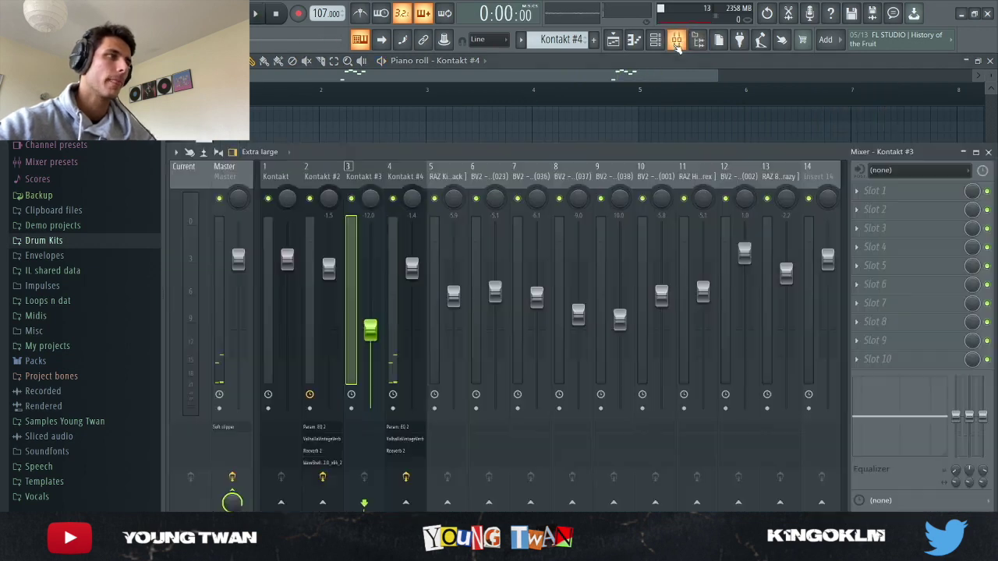
left_click(399, 173)
left_click(908, 193)
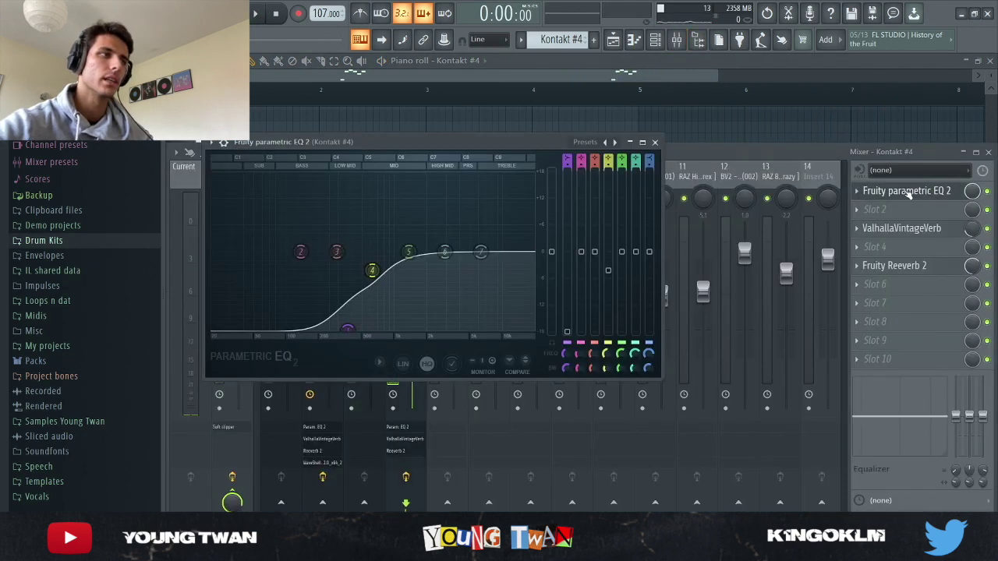
Review the Parametric EQ 2 curve, the ValhallaVintageVerb settings and the Fruity Reeverb 2 settings on the Kontakt #4 mixer track.
left_click_drag(353, 335, 430, 270)
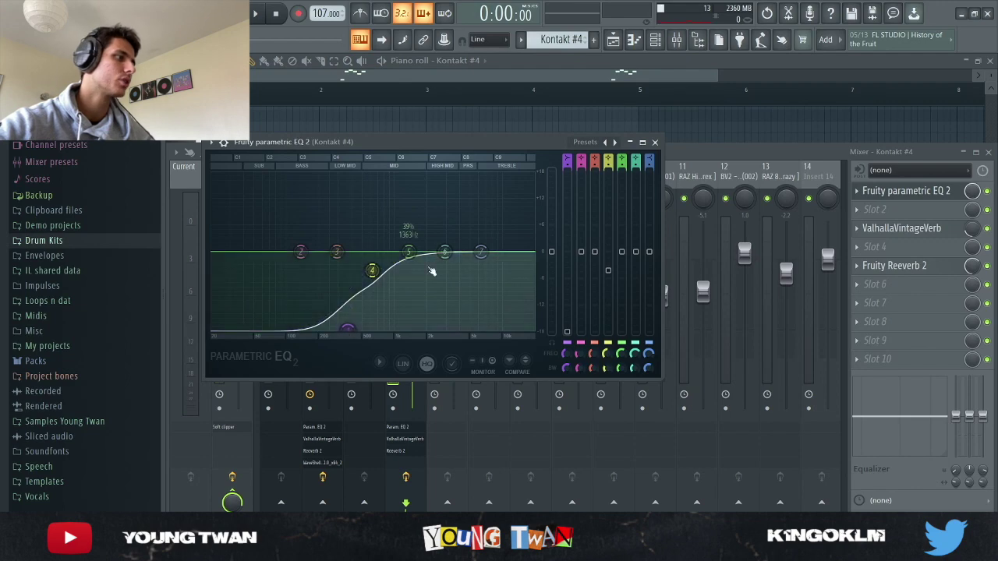
left_click(655, 142)
left_click(932, 228)
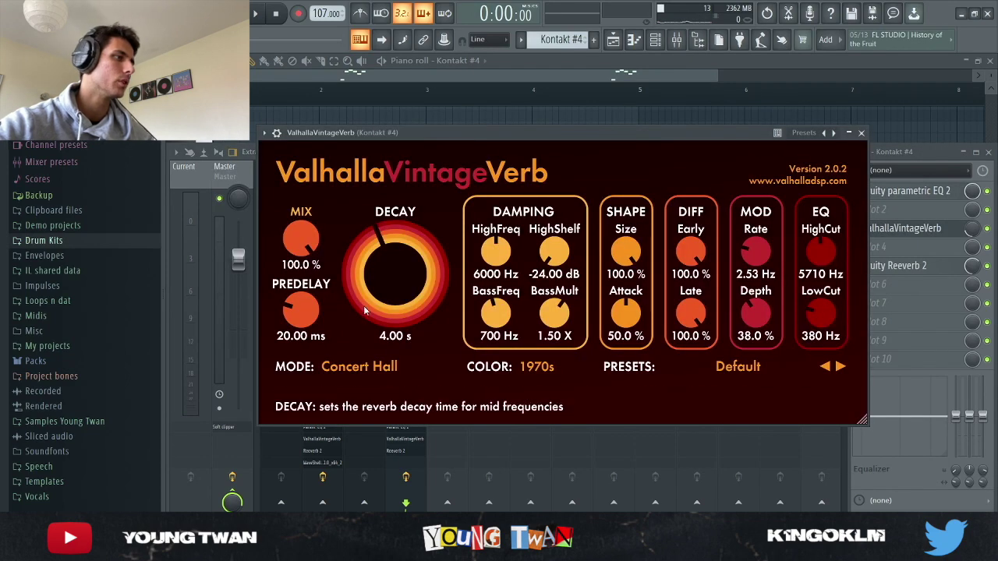
left_click(861, 133)
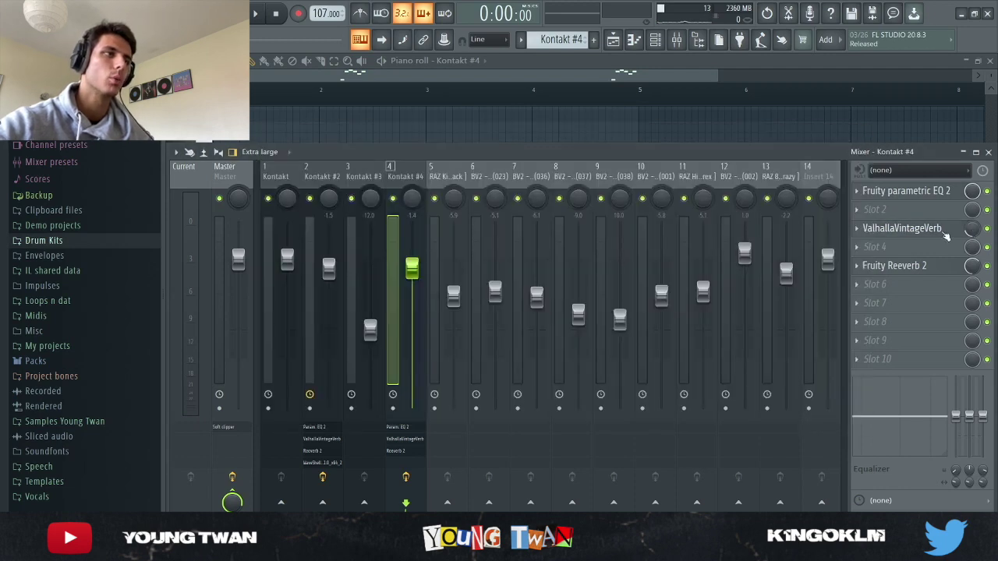
left_click(912, 267)
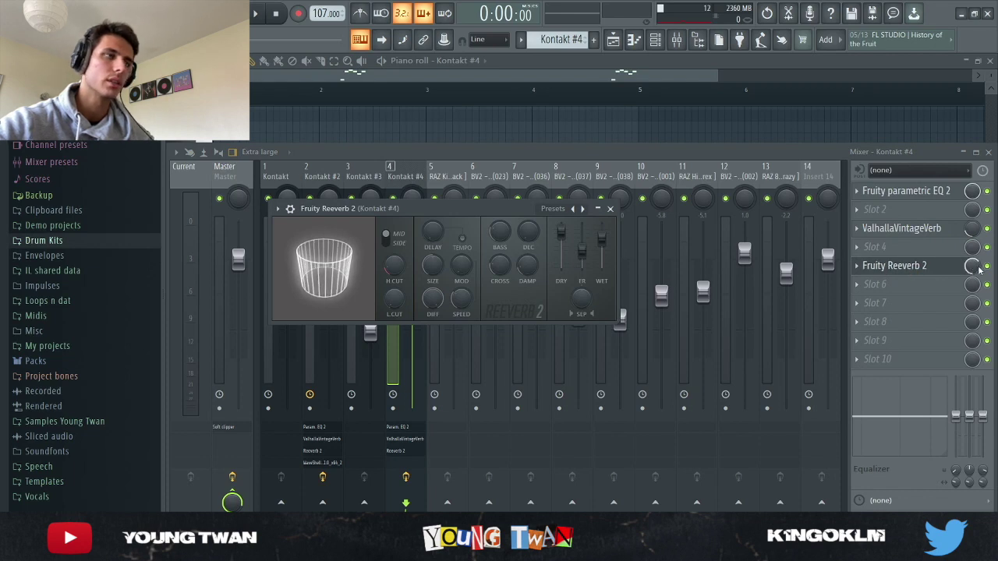
left_click(887, 268)
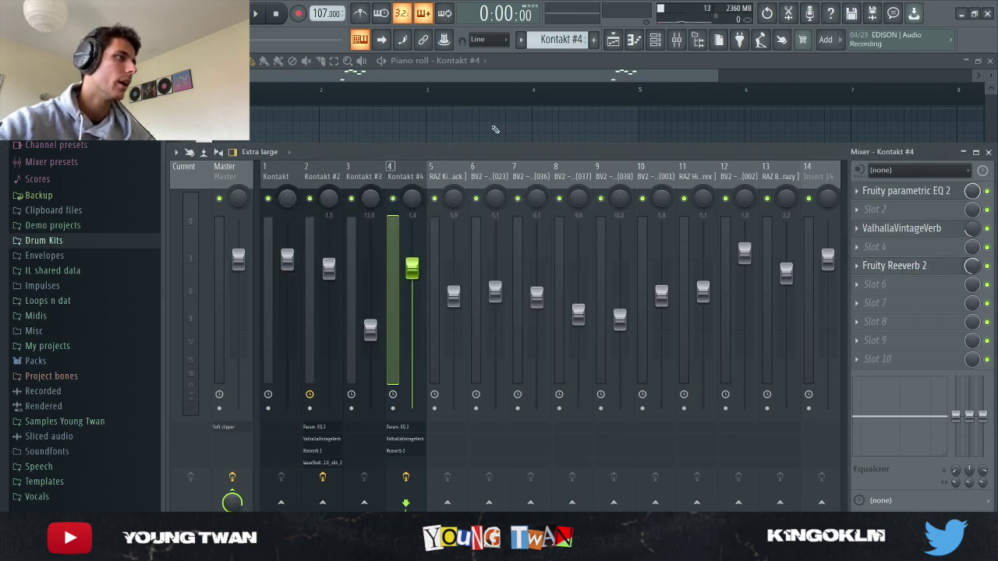
Play back the short Kontakt #4 phrase before bar 3 in the piano roll and check its mixer track.
left_click(459, 141)
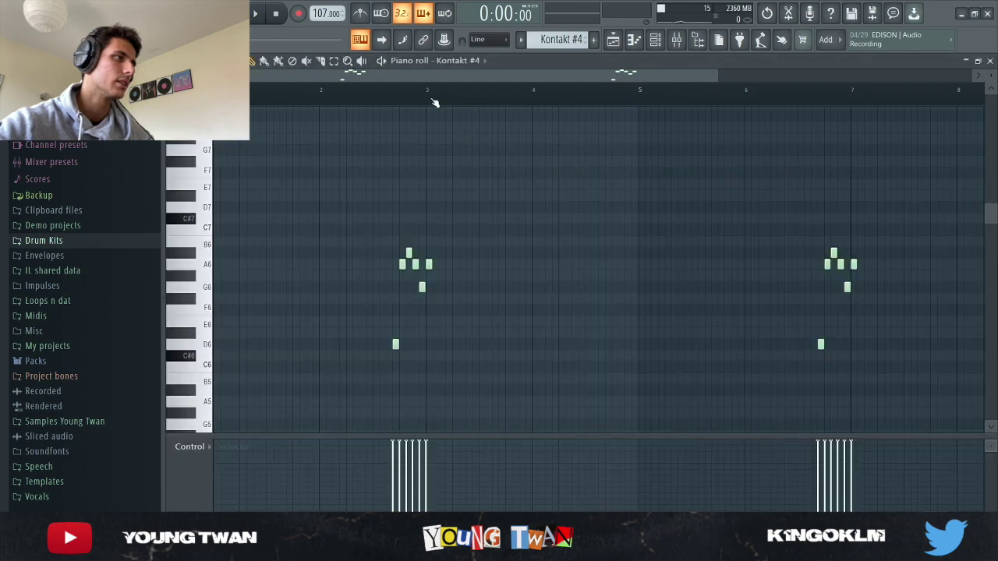
key("space")
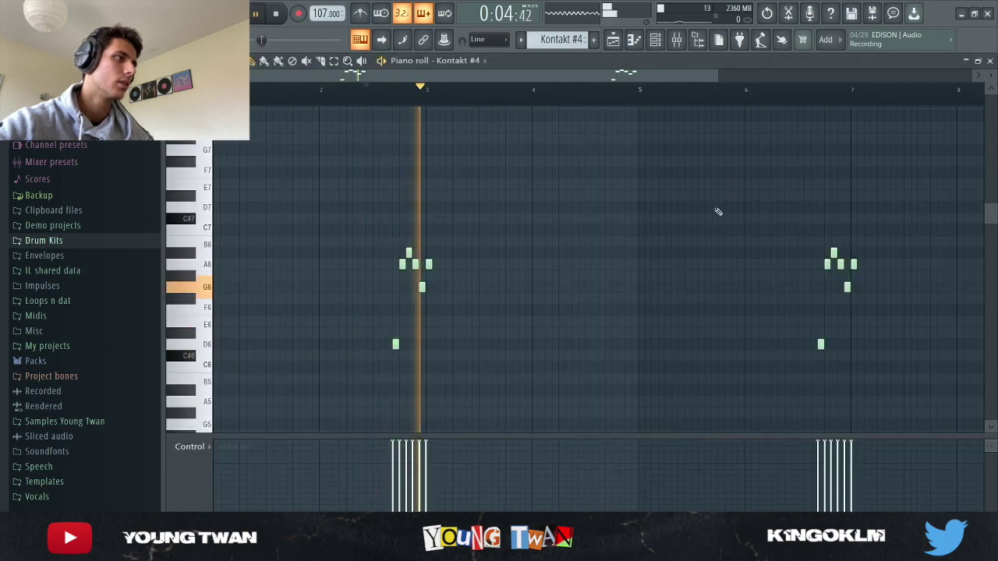
key("space")
left_click(678, 44)
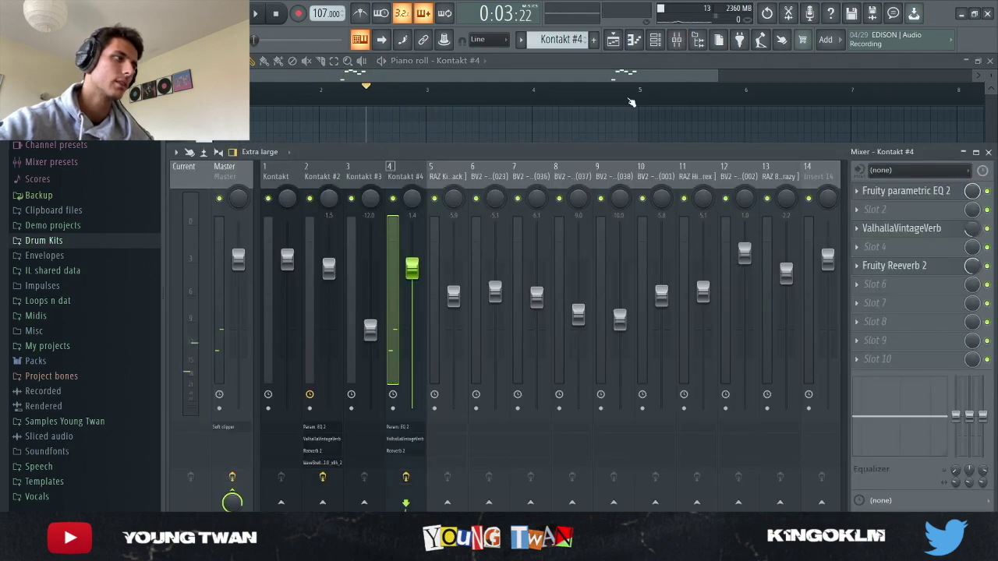
left_click(631, 99)
left_click(394, 98)
key("space")
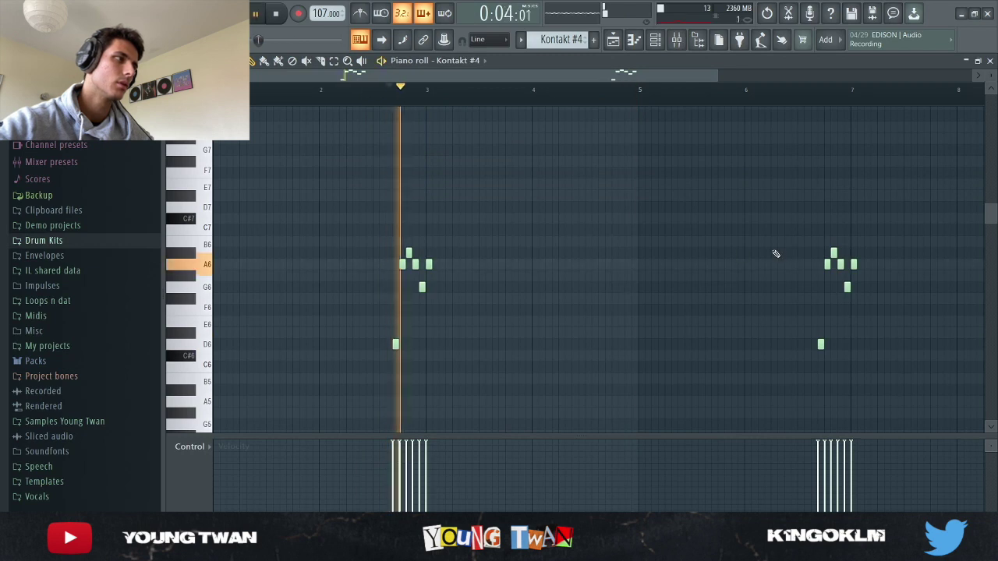
key("space")
Play the PBJ Kick - Wings track on its own from bar 9 in the playlist, without and with the metronome.
left_click(614, 41)
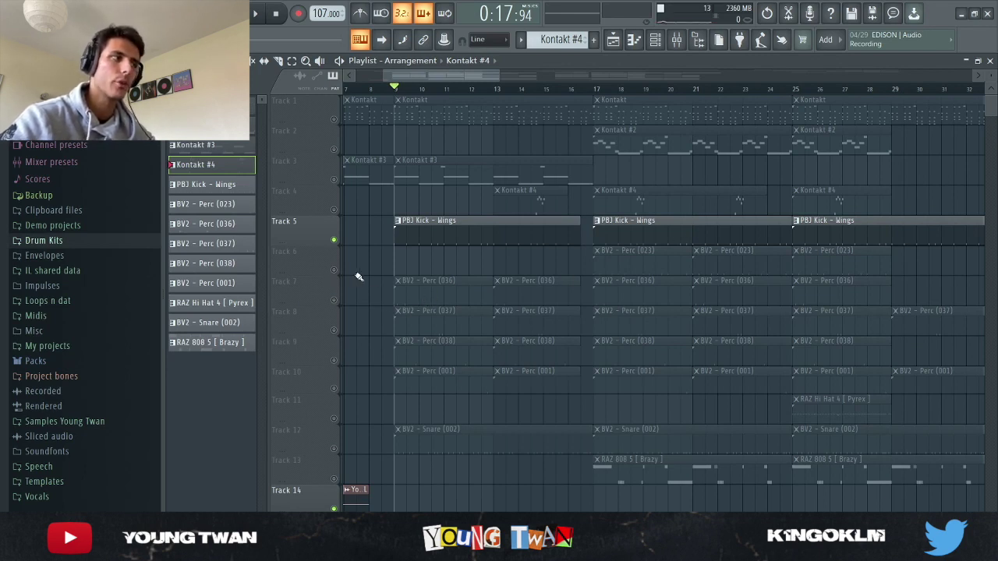
scroll(355, 269, "up", 2)
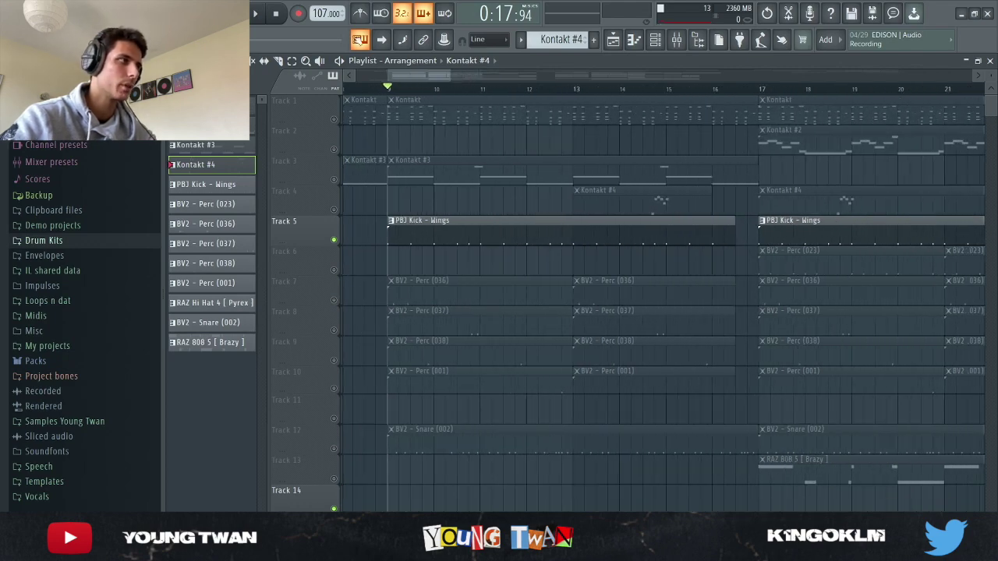
key("space")
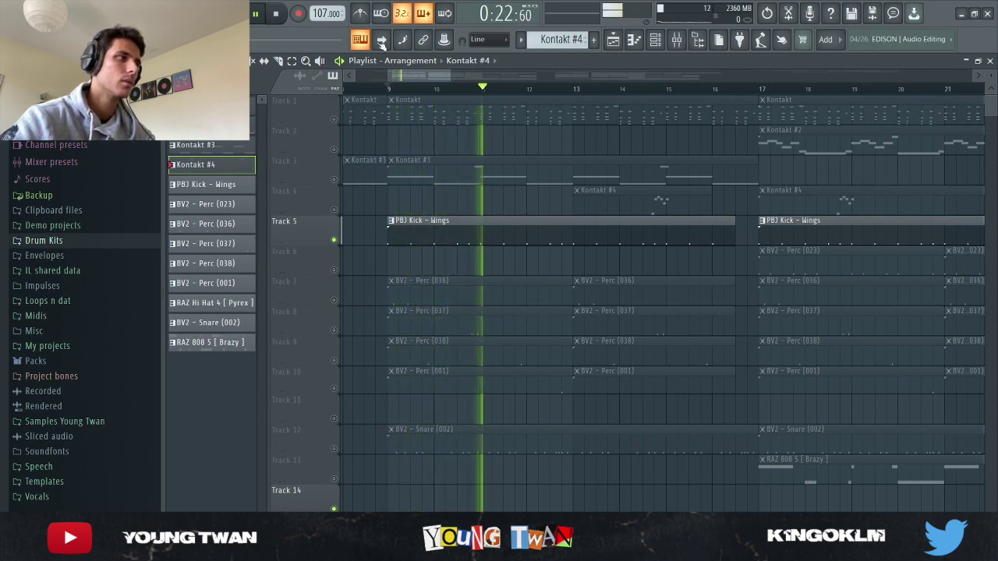
key("space")
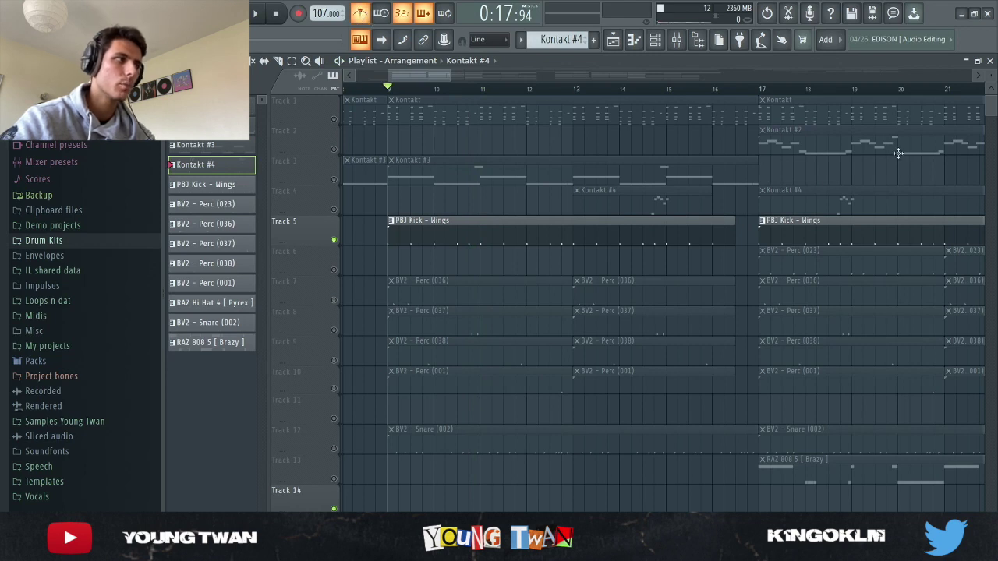
key("space")
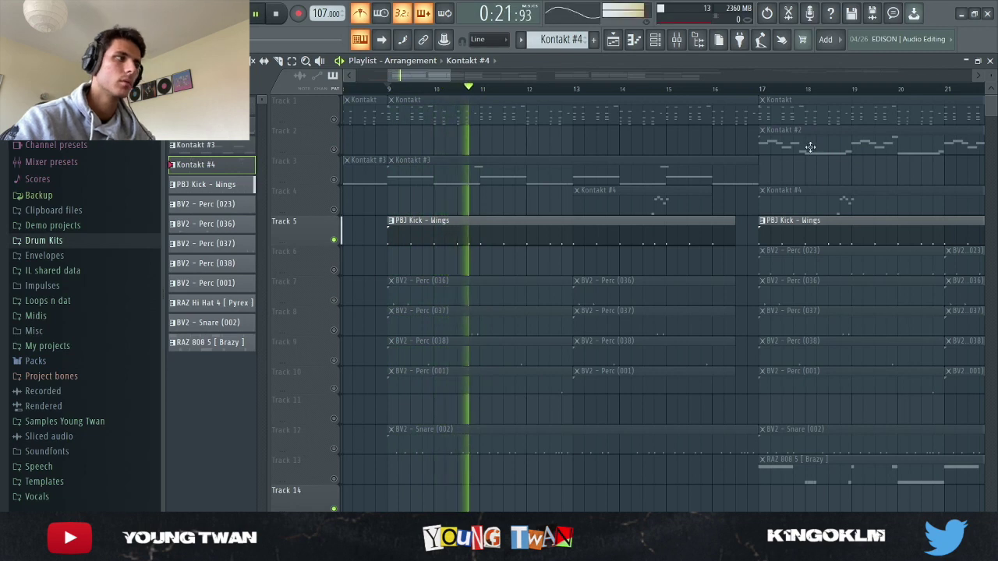
key("space")
Unmute the BV2 percussion on tracks 7 to 10 and play it with the kick from bar 9.
scroll(362, 310, "up", 3, "ctrl")
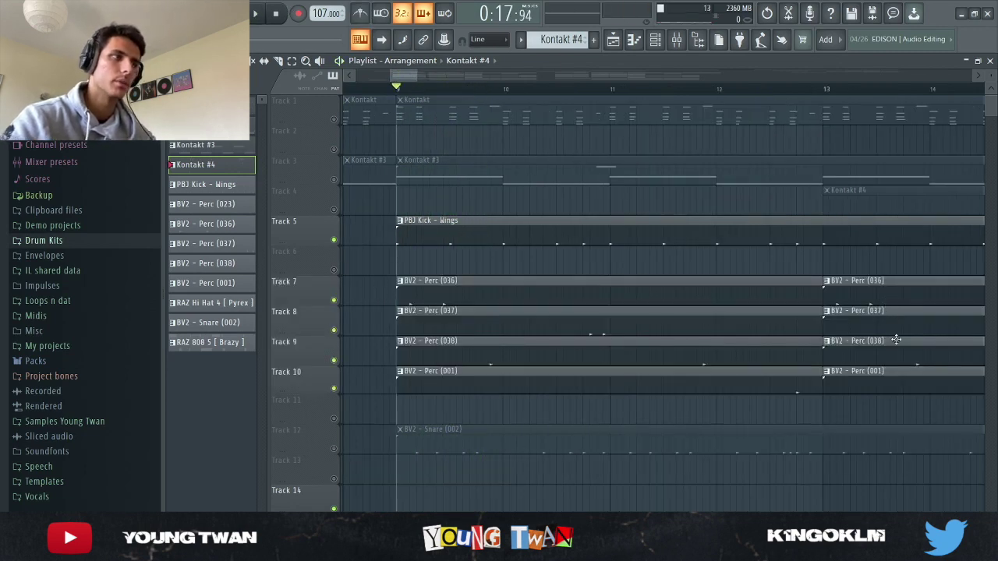
key("space")
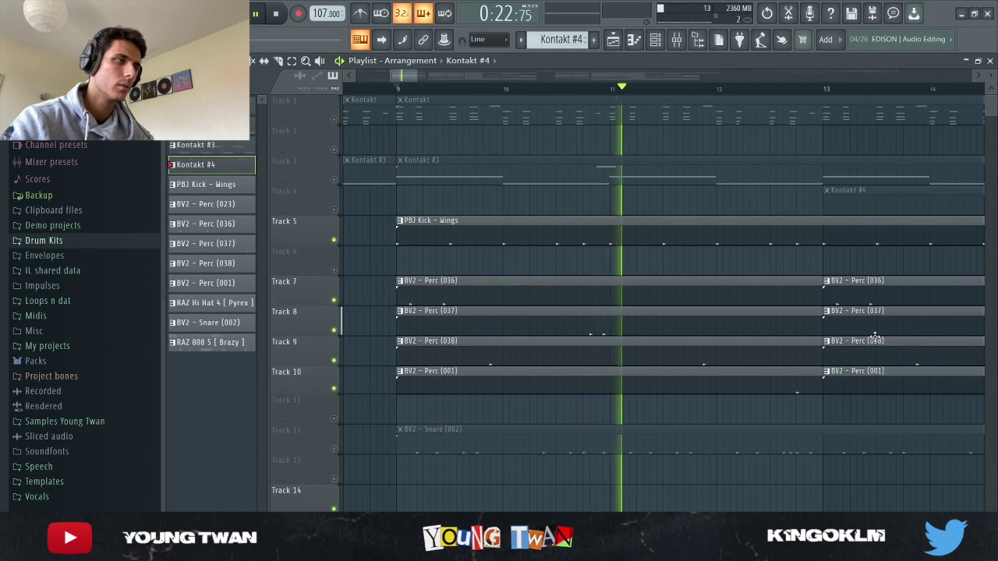
scroll(846, 371, "down", 5)
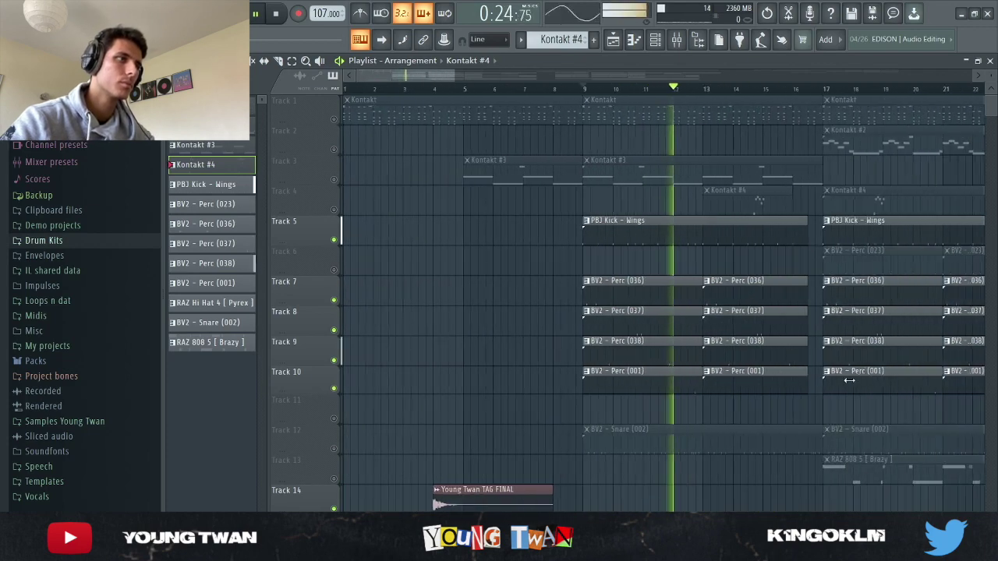
scroll(713, 392, "up", 5)
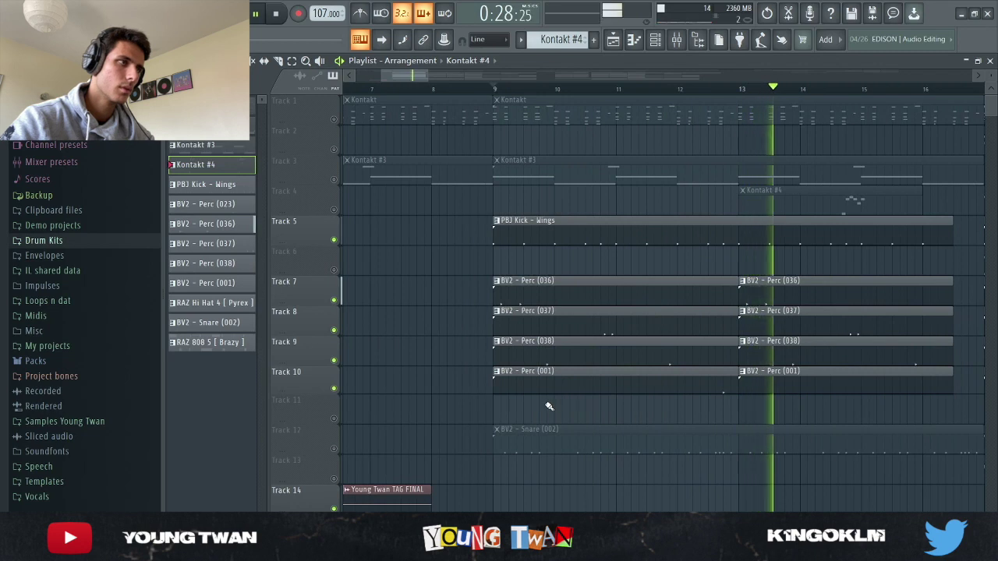
key("space")
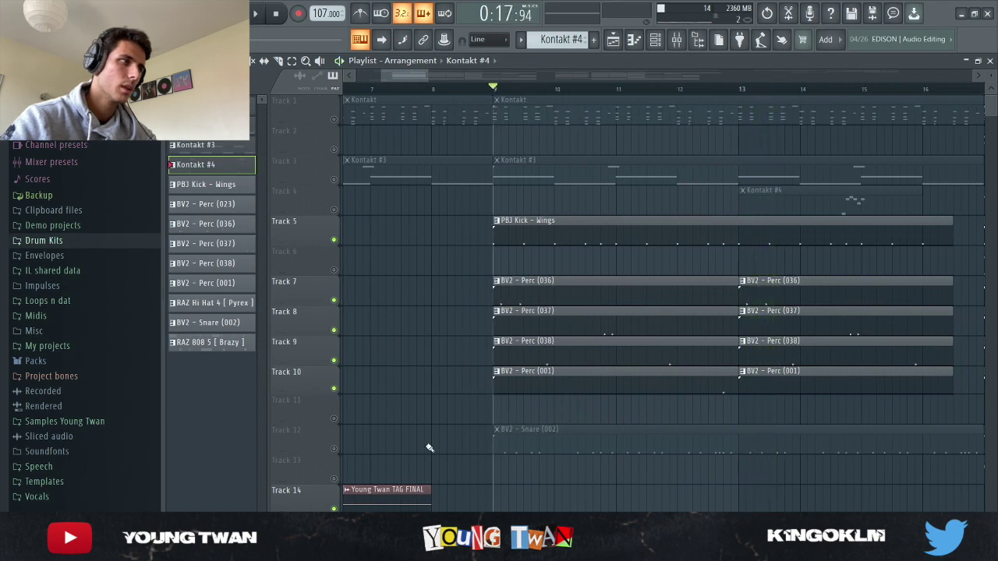
Unmute the BV2 - Snare (002) on track 12 and play it with the kick and percussion from bar 9.
left_click(334, 448)
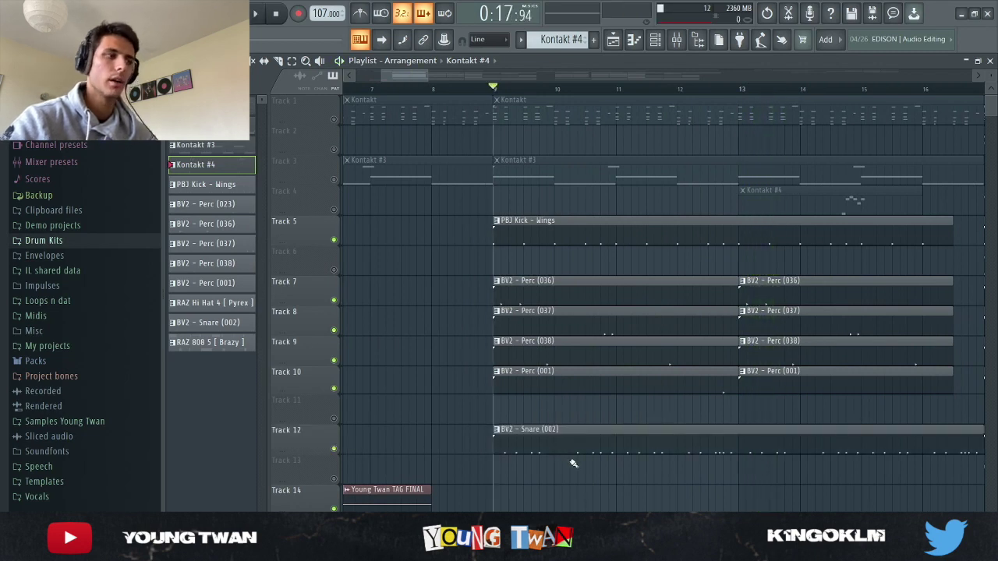
scroll(616, 466, "up", 1)
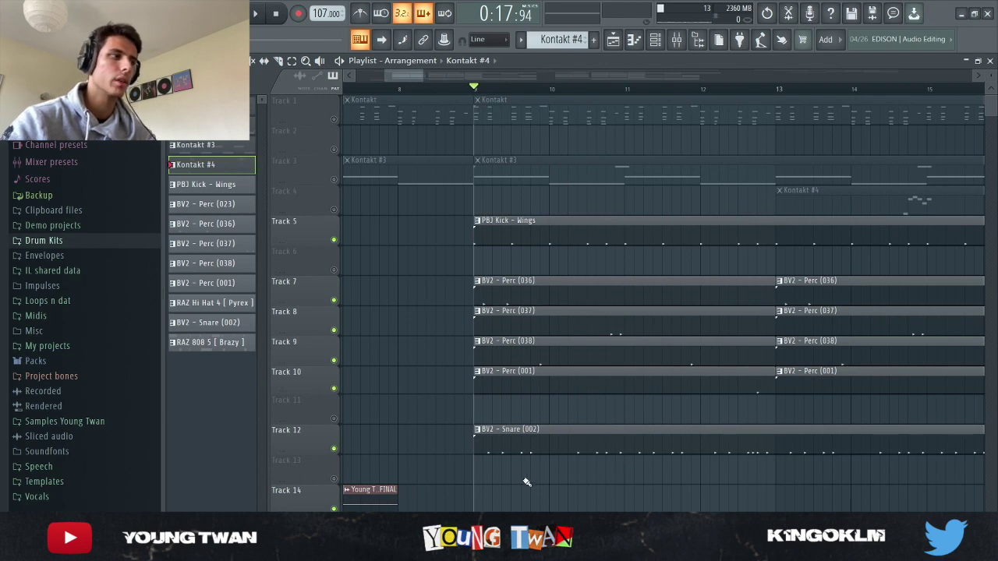
key("space")
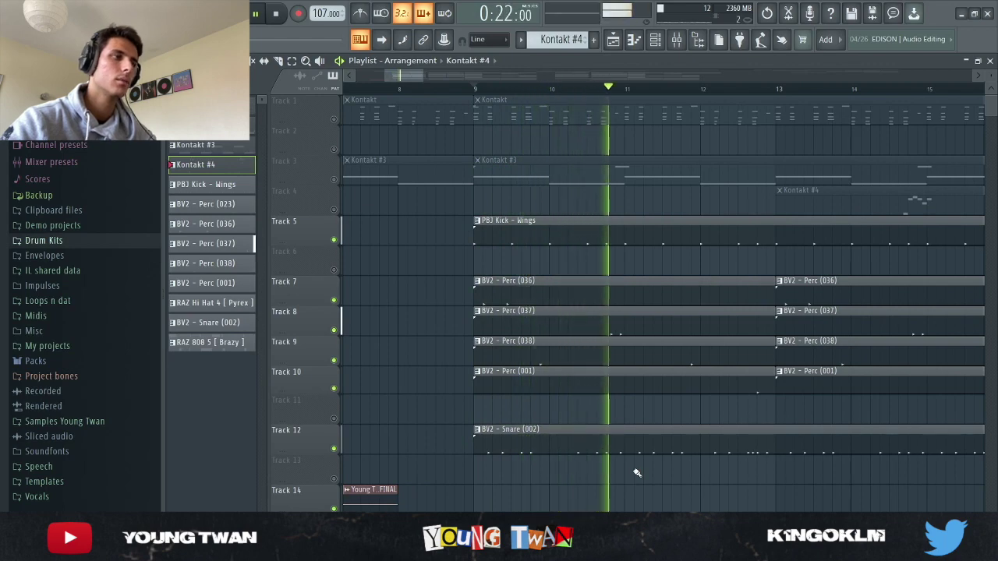
scroll(645, 477, "down", 5, "ctrl")
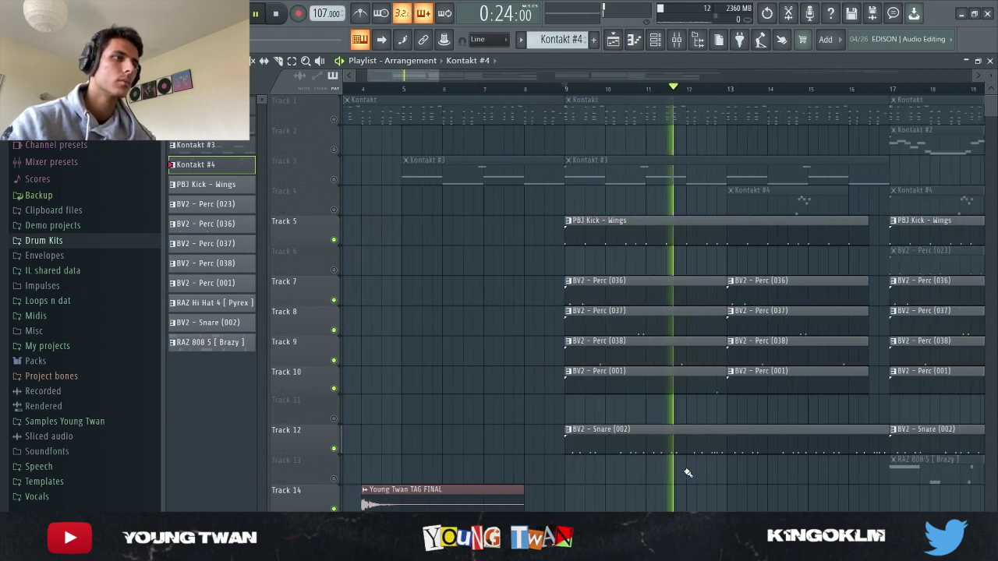
scroll(585, 487, "up", 2, "ctrl")
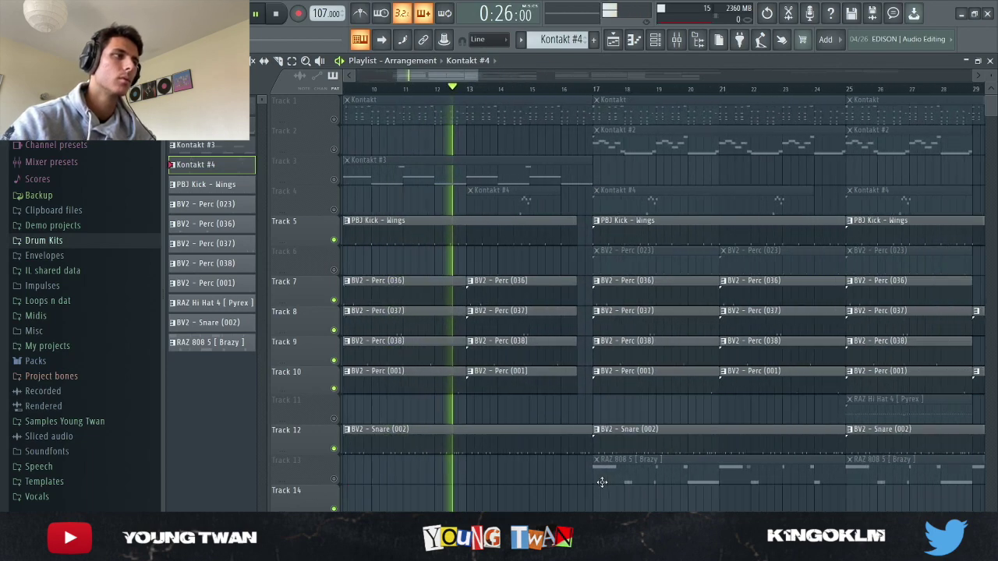
Set the playback position to bar 17, unmute BV2 - Perc (023) on track 6 and play the drums from there.
left_click(595, 92)
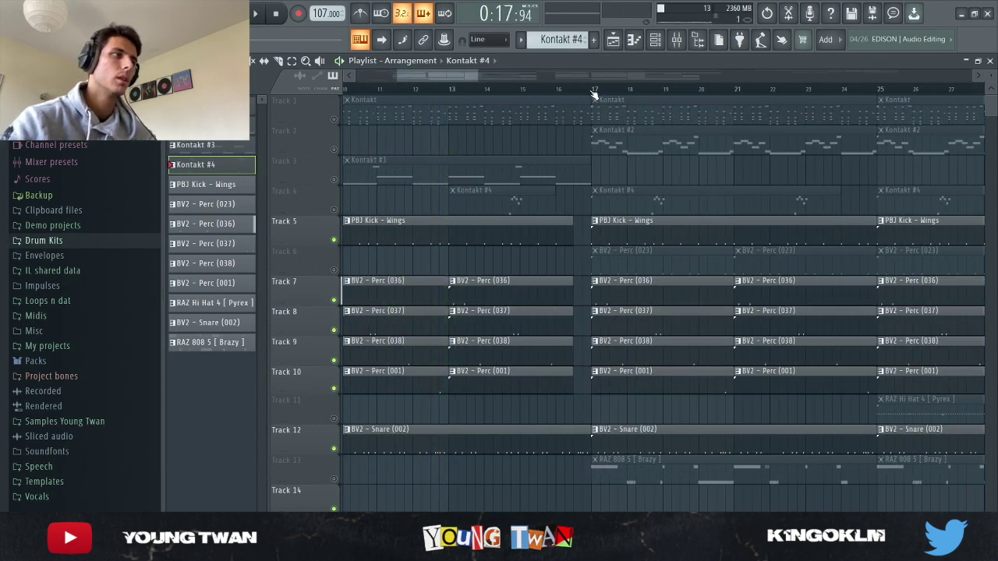
left_click(335, 270)
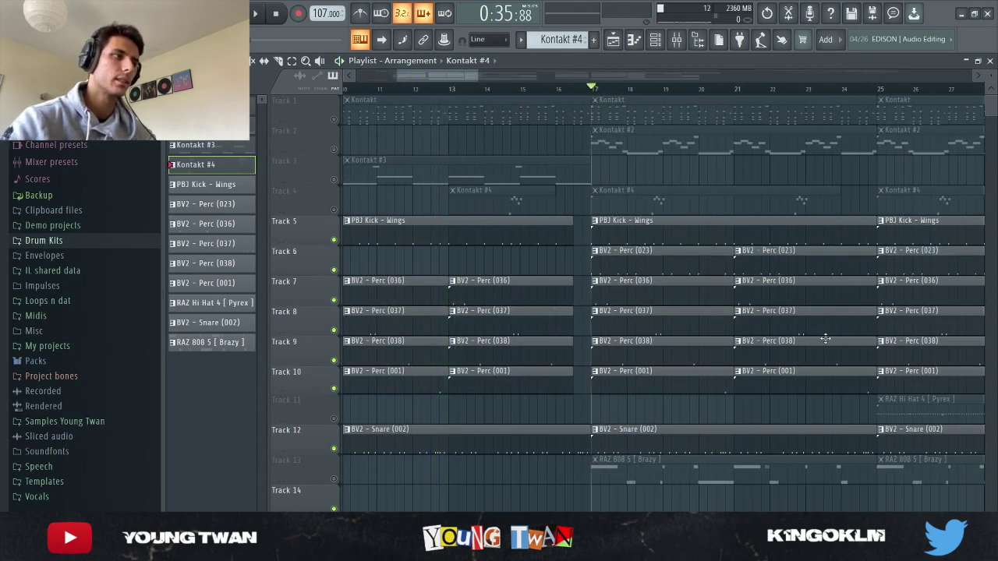
scroll(825, 339, "up", 5, "ctrl")
key("space")
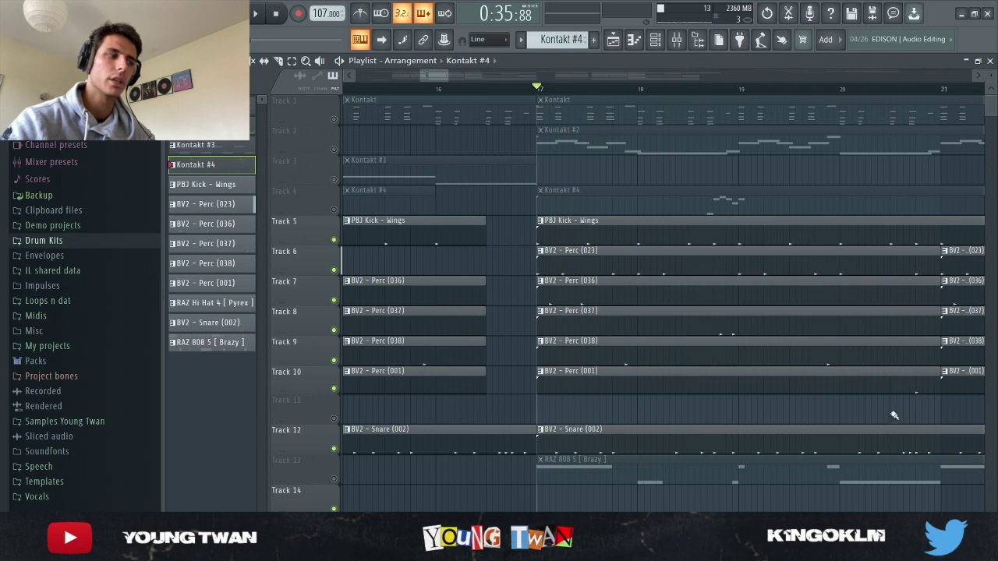
Unmute the RAZ 808 5 [ Brazy ] on track 13 and play it with the drums from bar 17.
left_click(335, 478)
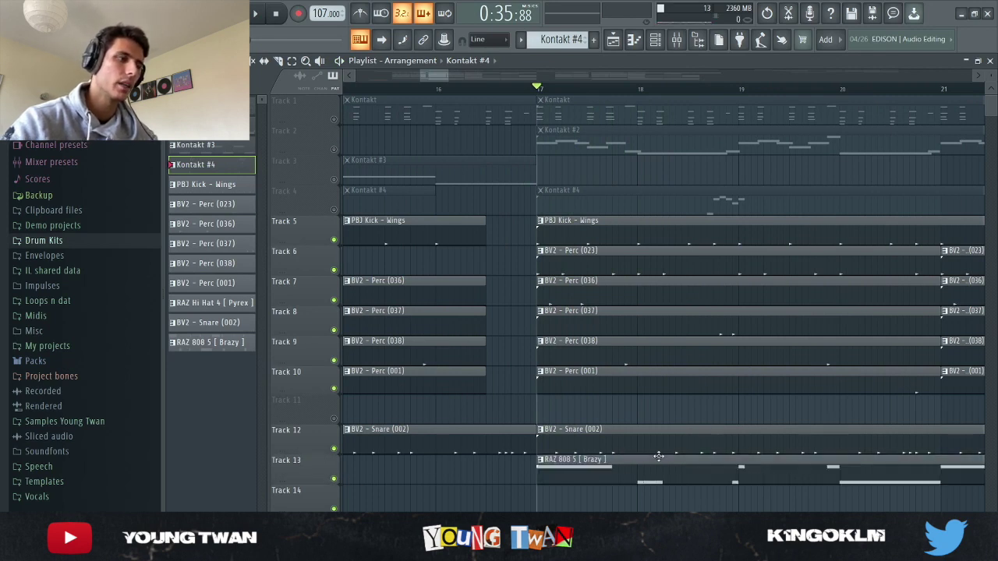
key("space")
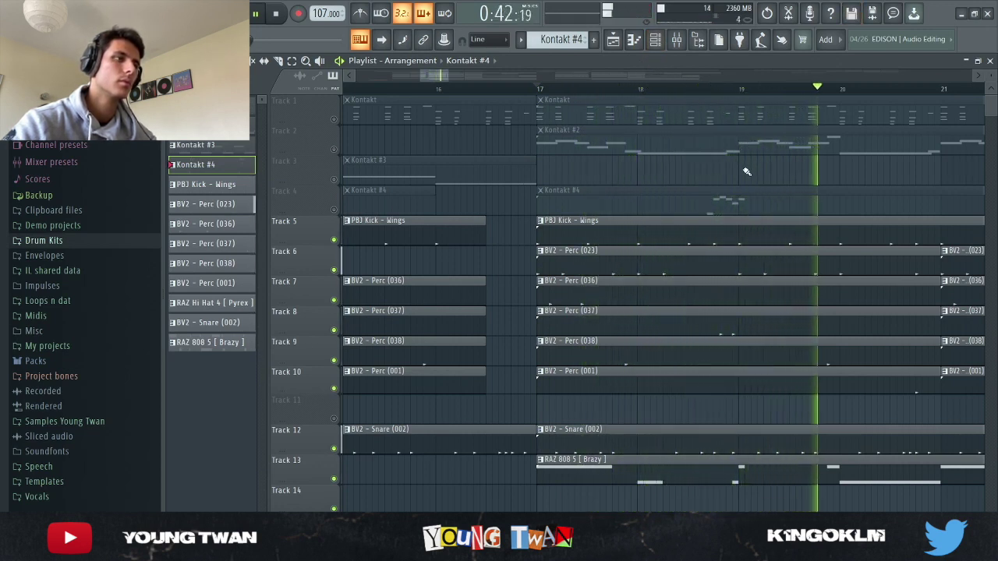
scroll(841, 320, "down", 5)
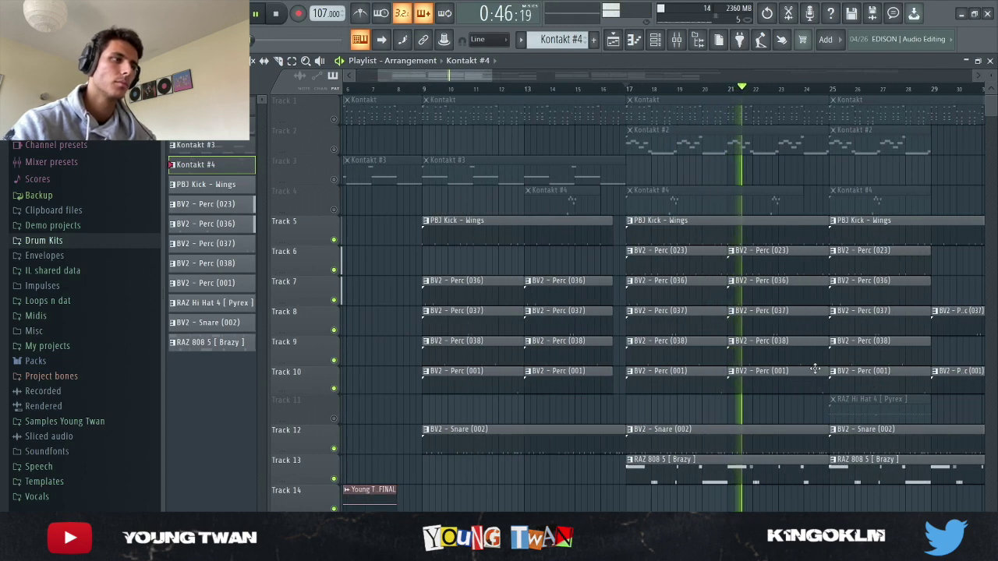
key("space")
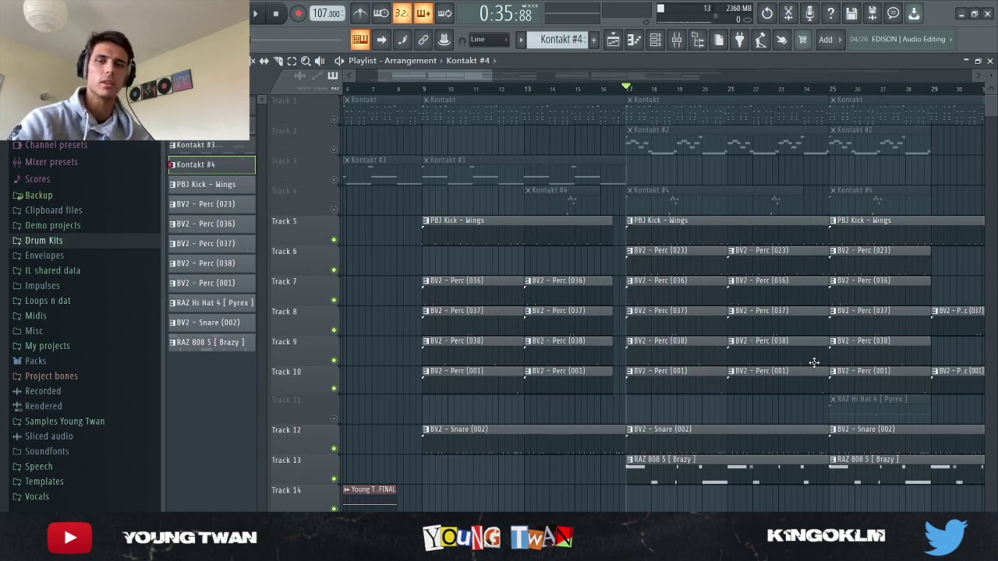
Unmute the four Kontakt melody tracks and play the arrangement with melody, drums and 808 from bar 17.
left_click(335, 120)
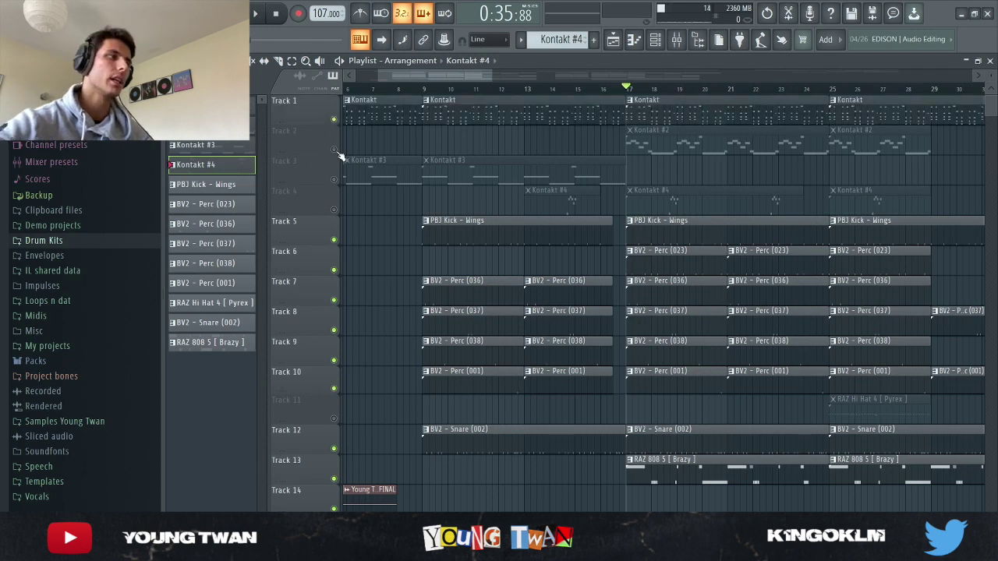
left_click(335, 150)
left_click(335, 180)
left_click(335, 210)
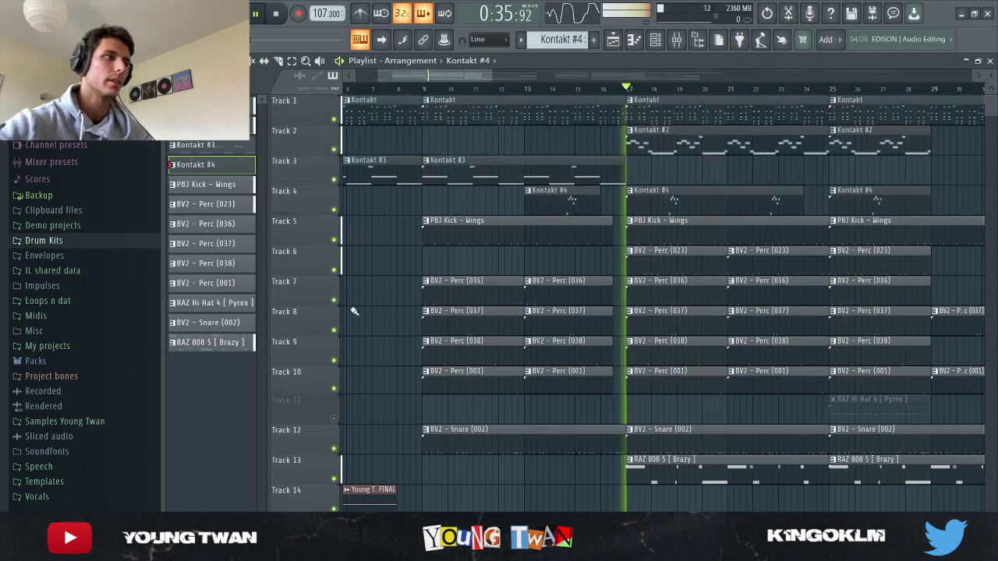
key("space")
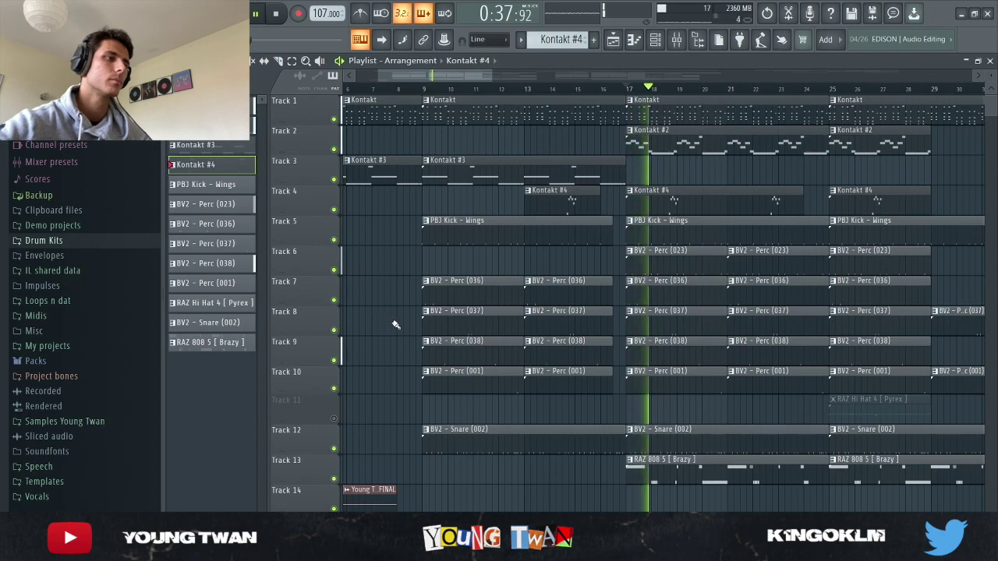
scroll(455, 367, "down", 1)
scroll(454, 367, "down", 2)
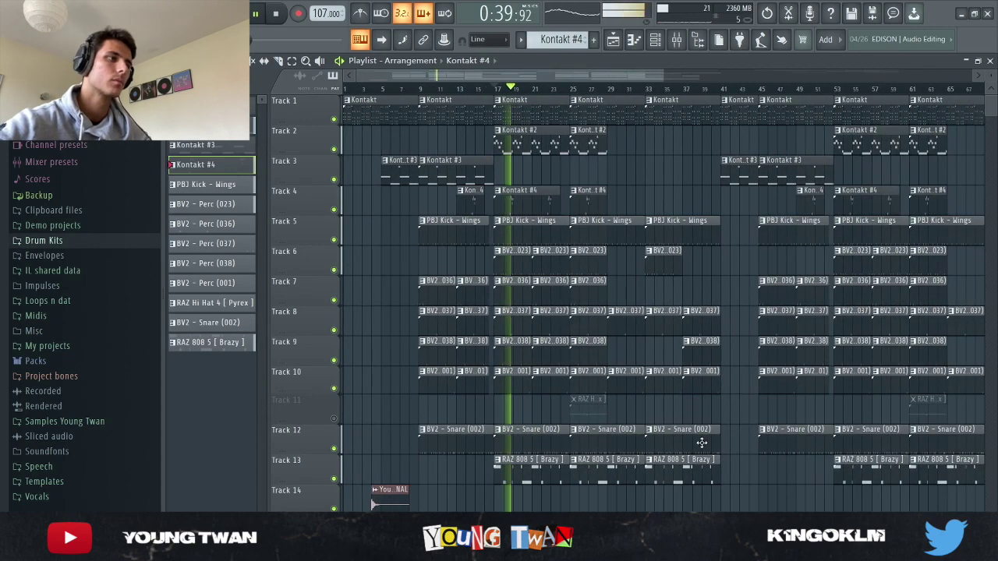
Unmute the RAZ Hi Hat 4 [ Pyrex ] on track 11 and play the full arrangement through the section at bar 25.
scroll(668, 244, "up", 4)
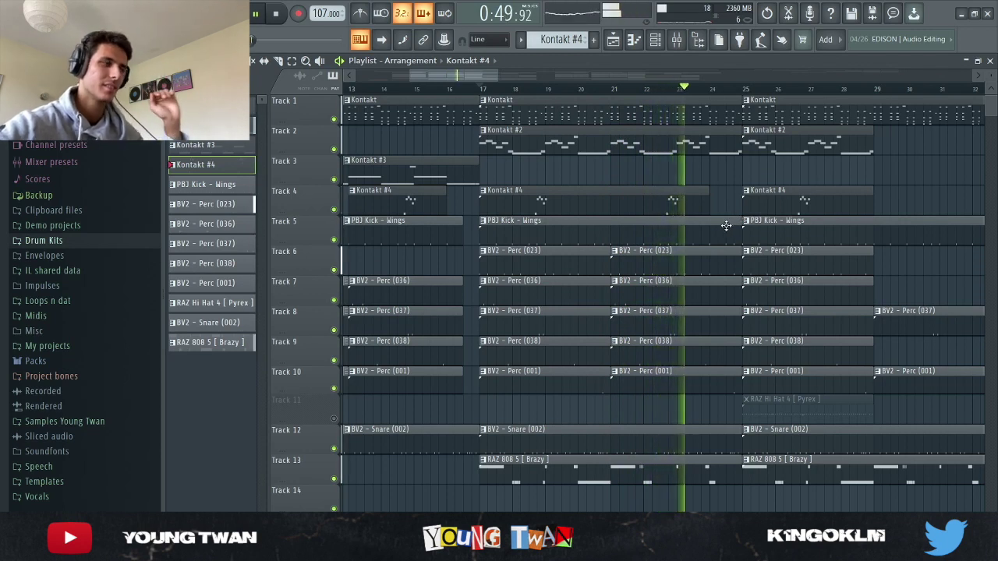
left_click(334, 419)
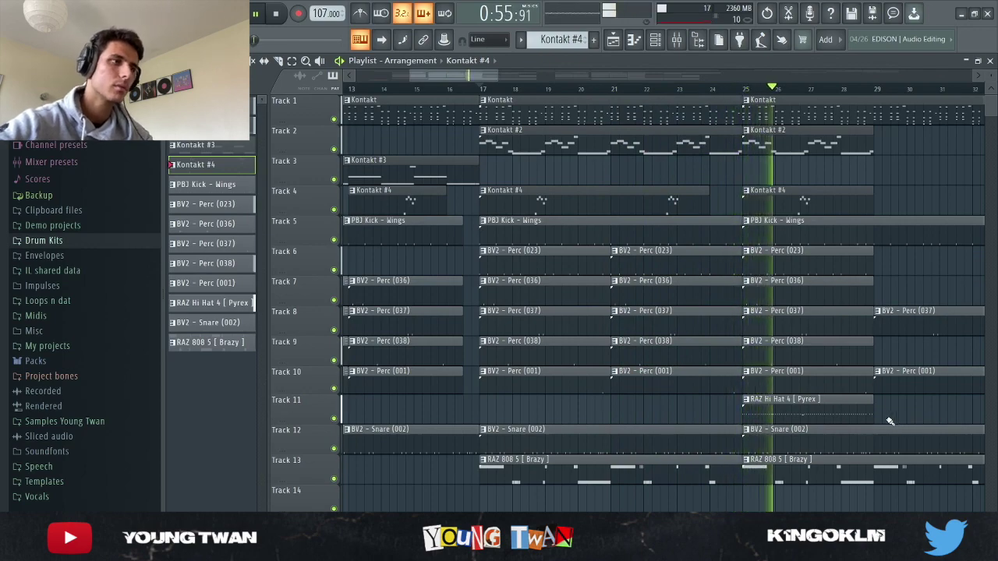
scroll(890, 421, "down", 4)
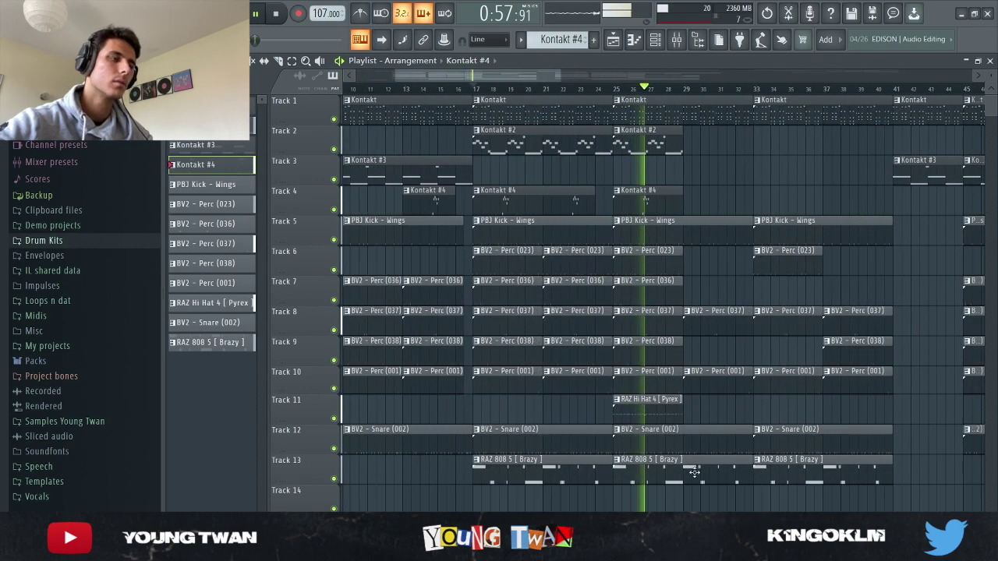
scroll(694, 472, "down", 3)
scroll(639, 450, "up", 5)
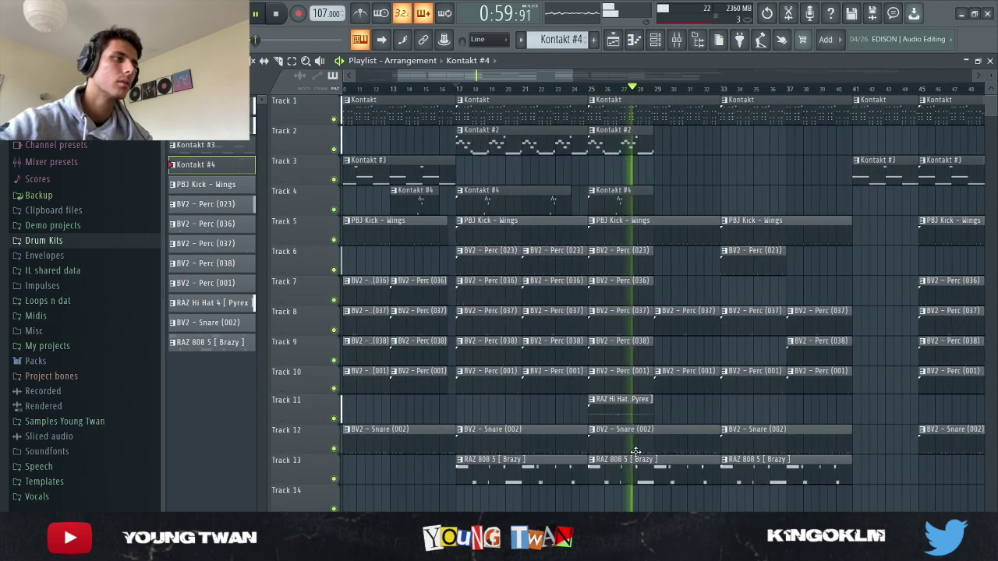
scroll(675, 446, "up", 3)
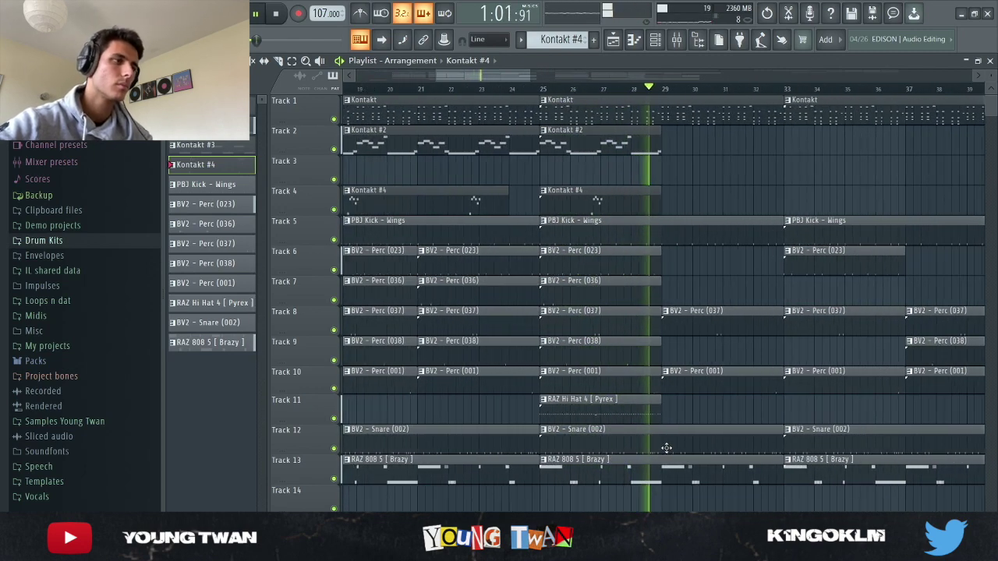
Stop playback with the position at bar 25 and examine how the layers are arranged around that section.
left_click(471, 72)
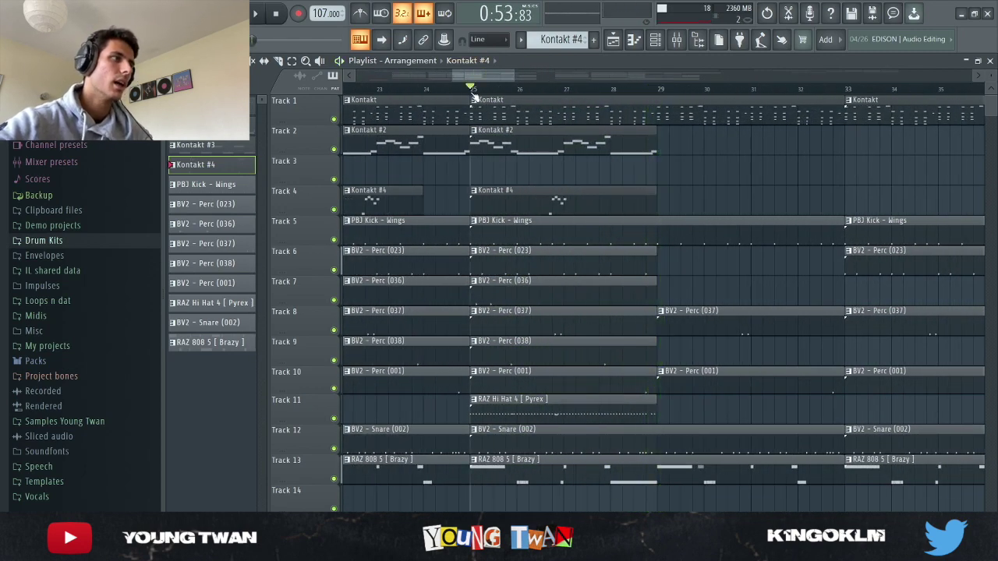
scroll(691, 401, "down", 2)
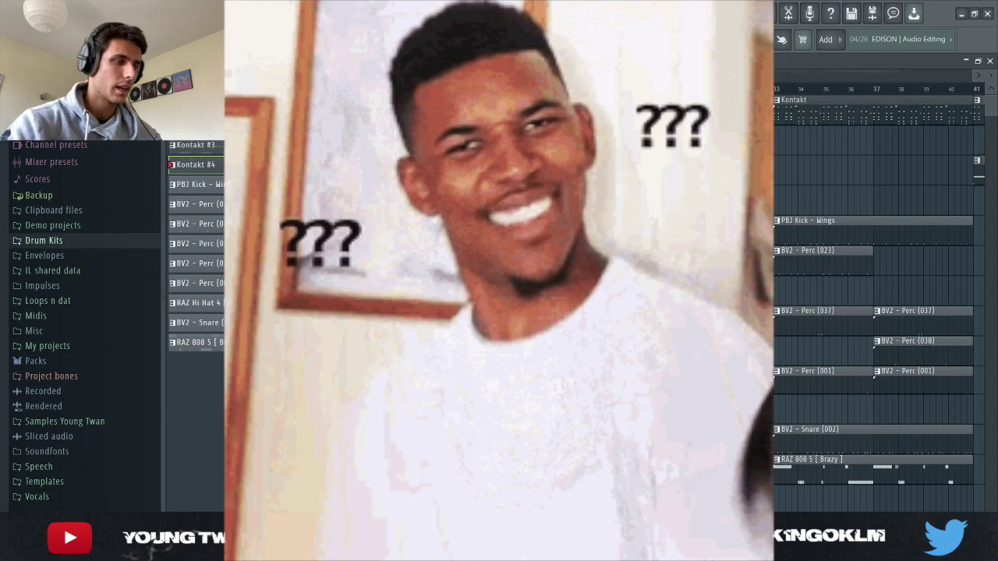
scroll(632, 378, "down", 3)
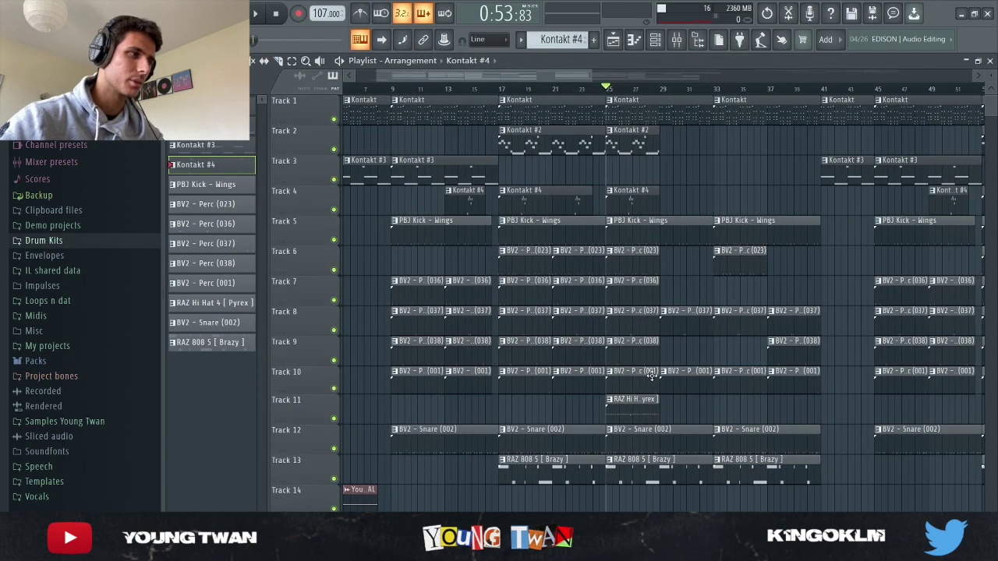
scroll(633, 111, "up", 3)
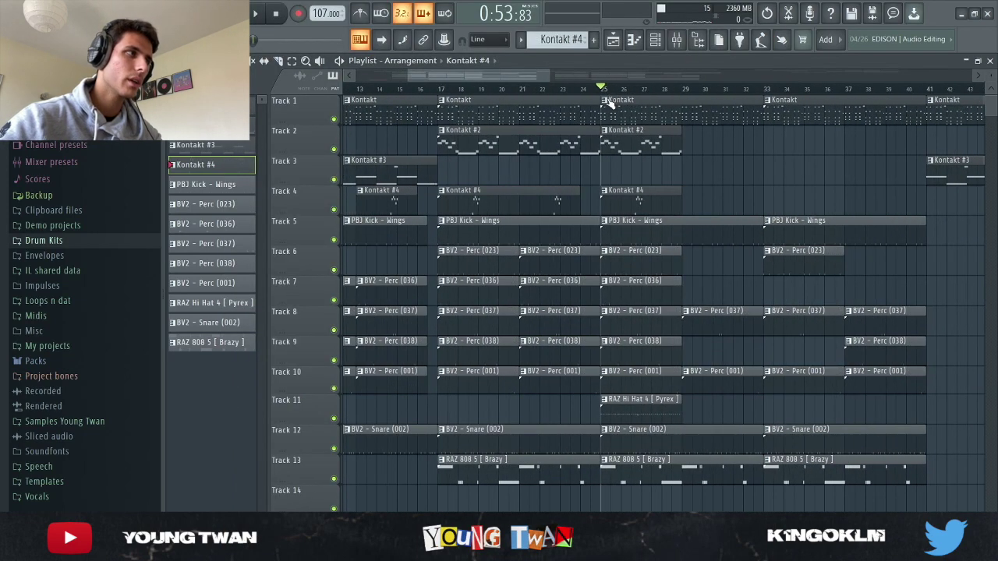
scroll(665, 347, "down", 3)
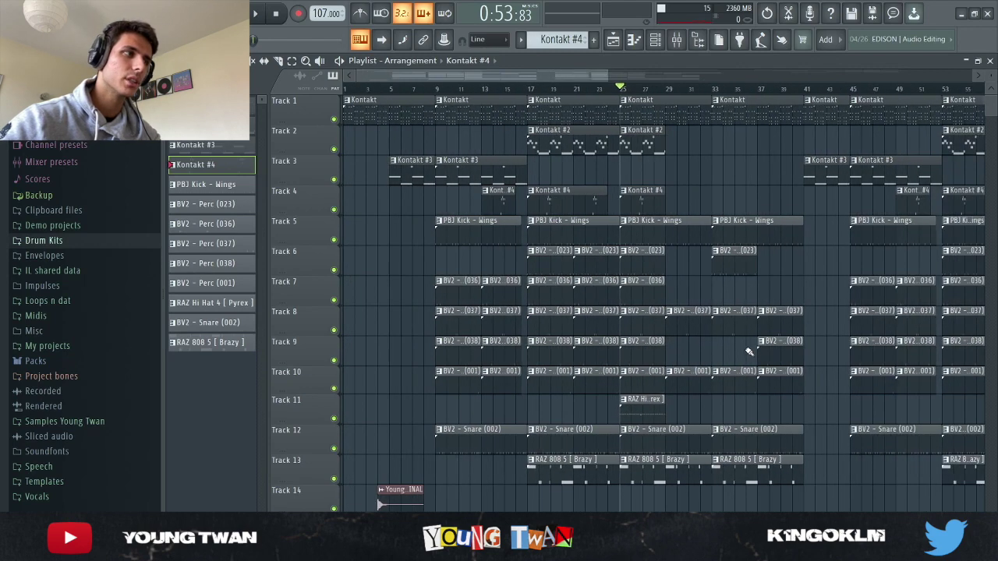
Set the playback position to bar 33 and play the stripped-down section from there.
scroll(746, 350, "down", 2)
scroll(714, 385, "up", 1)
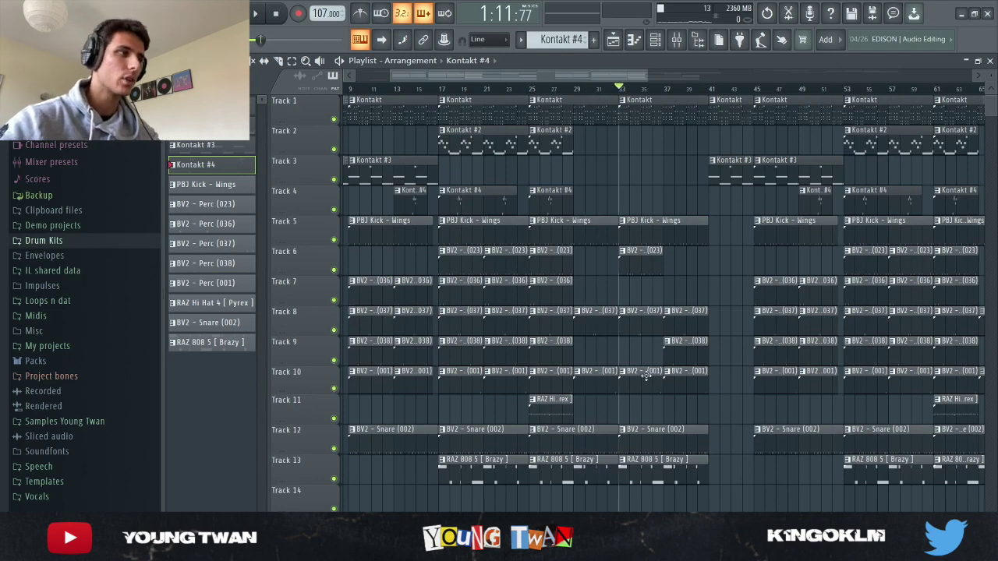
scroll(635, 293, "up", 5)
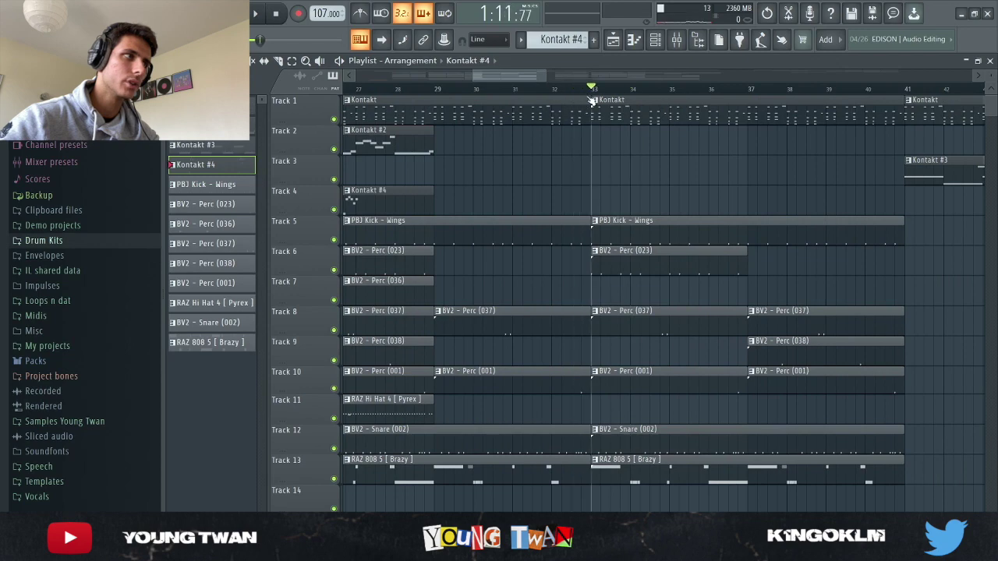
key("space")
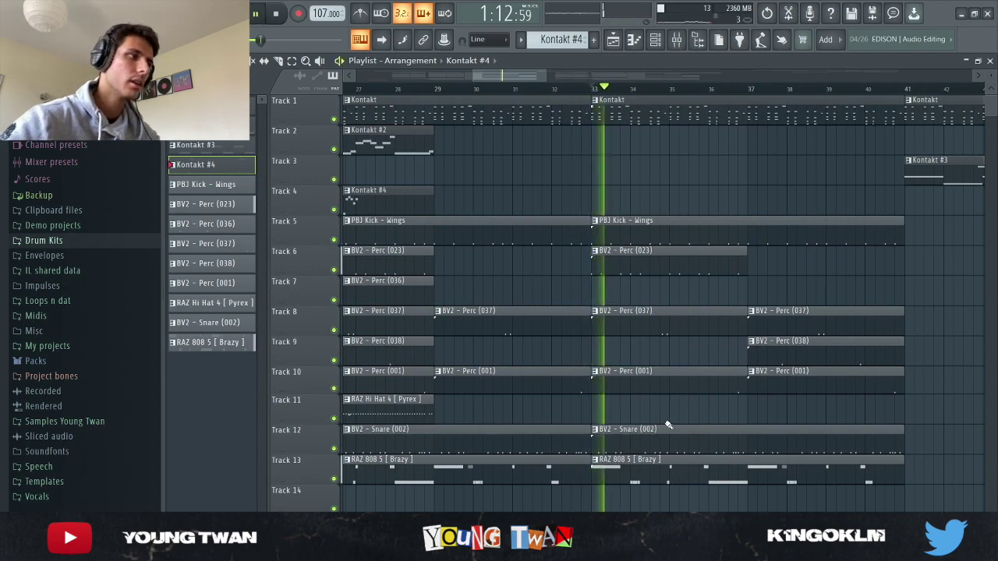
scroll(708, 364, "down", 2)
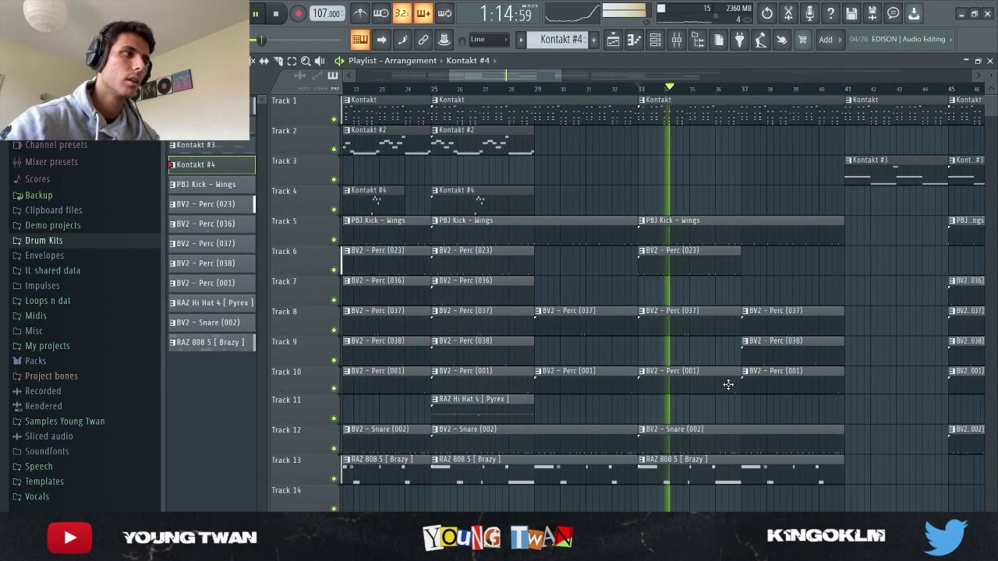
scroll(761, 410, "down", 2)
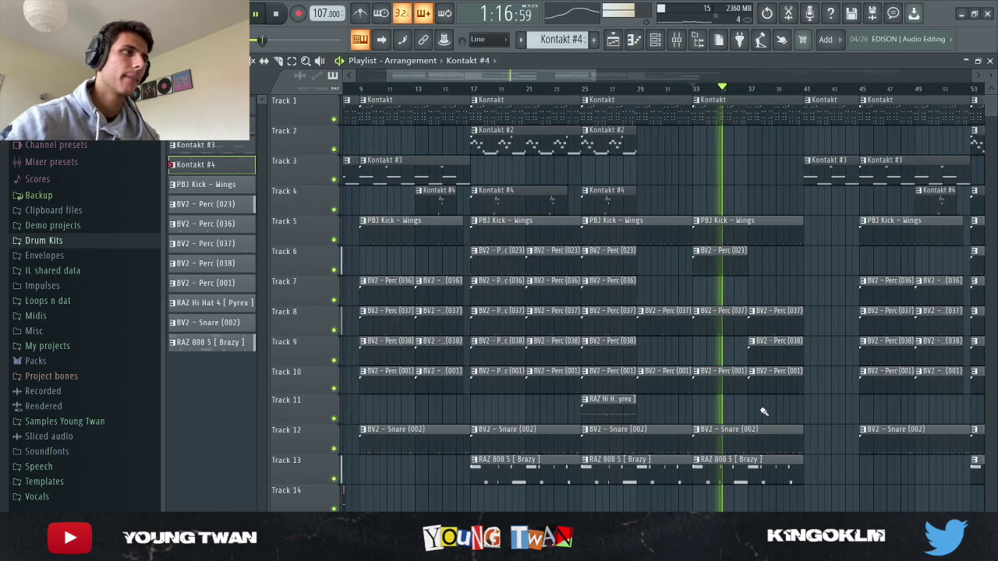
scroll(746, 356, "down", 2)
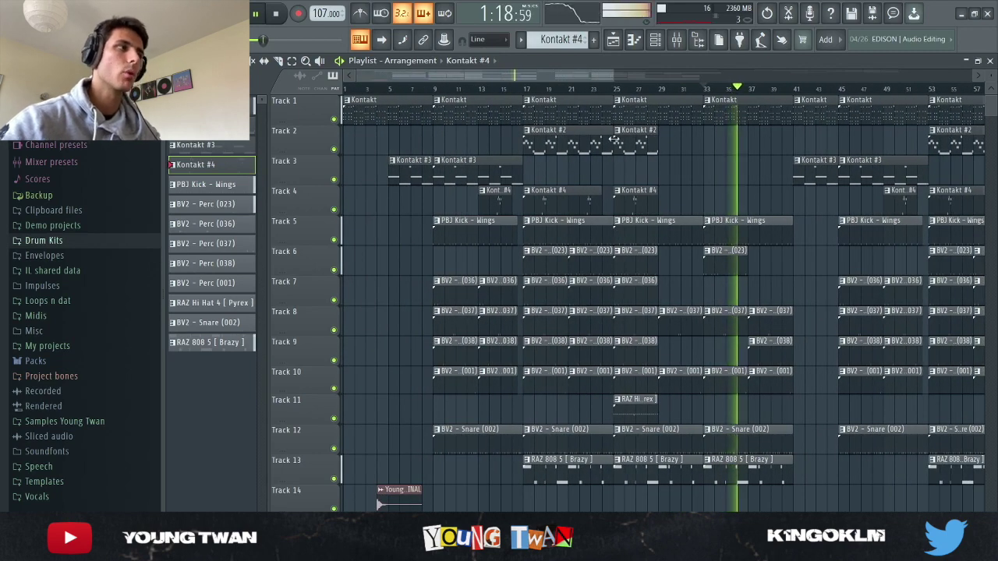
Stop playback and replay the arrangement from bar 33.
key("space")
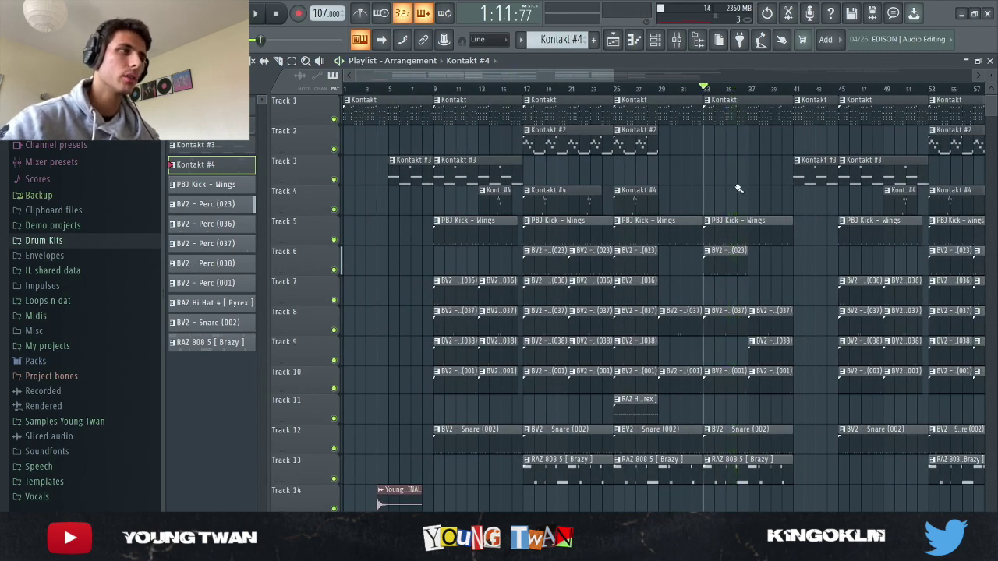
key("space")
scroll(838, 363, "down", 1)
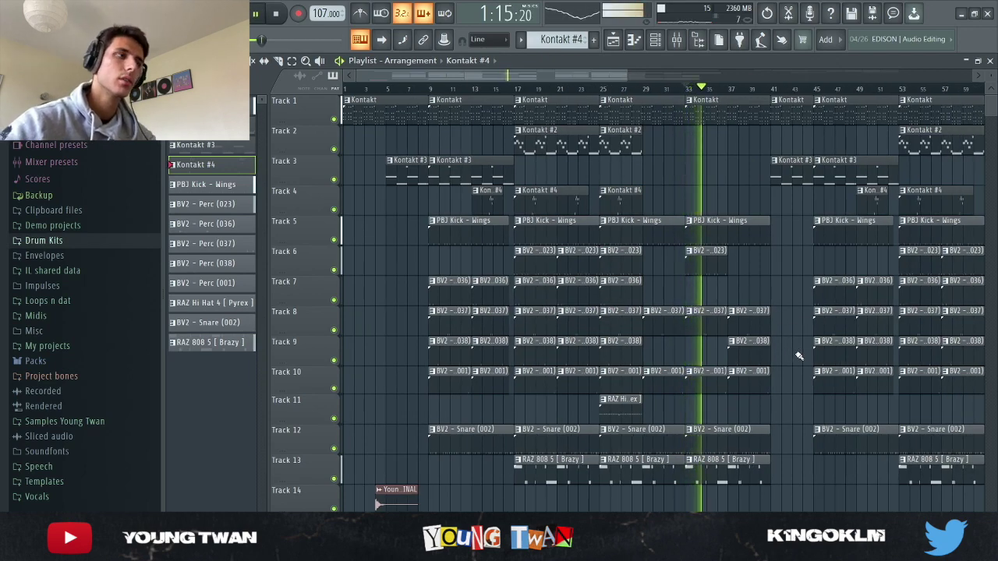
key("space")
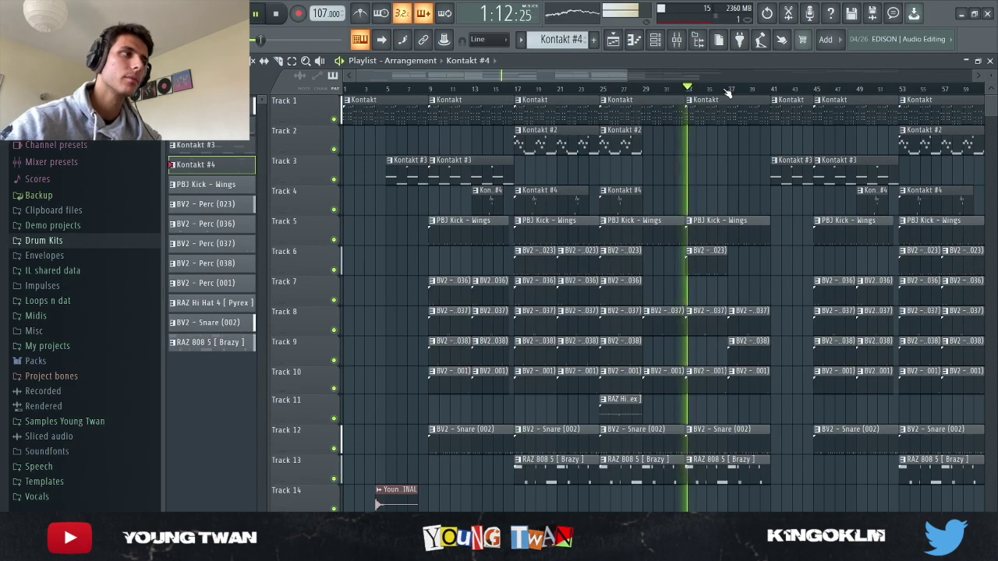
Move the playback position to bar 37 and play the part where BV2 - Perc (038) comes back in.
left_click(727, 89)
scroll(797, 374, "up", 3)
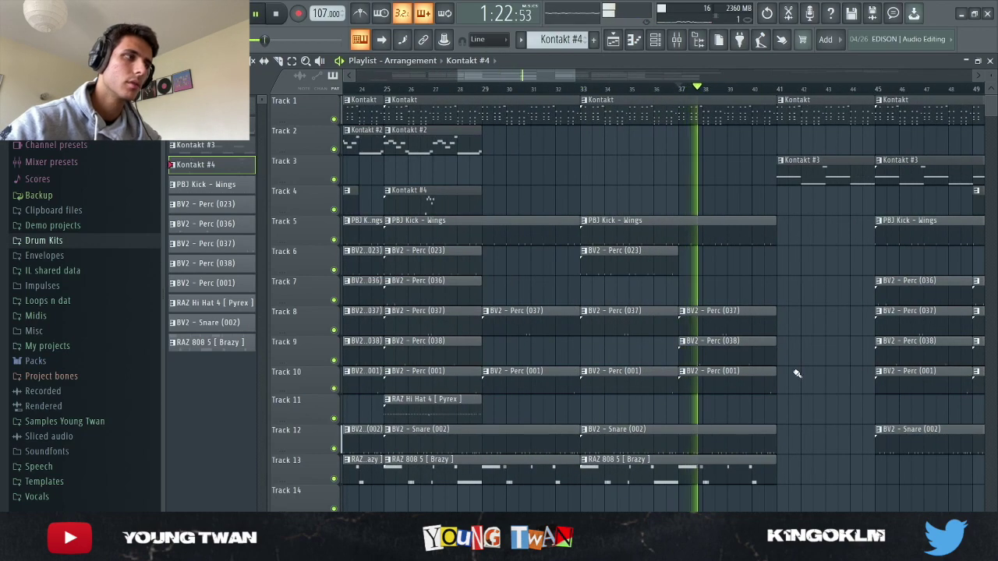
scroll(796, 374, "down", 3)
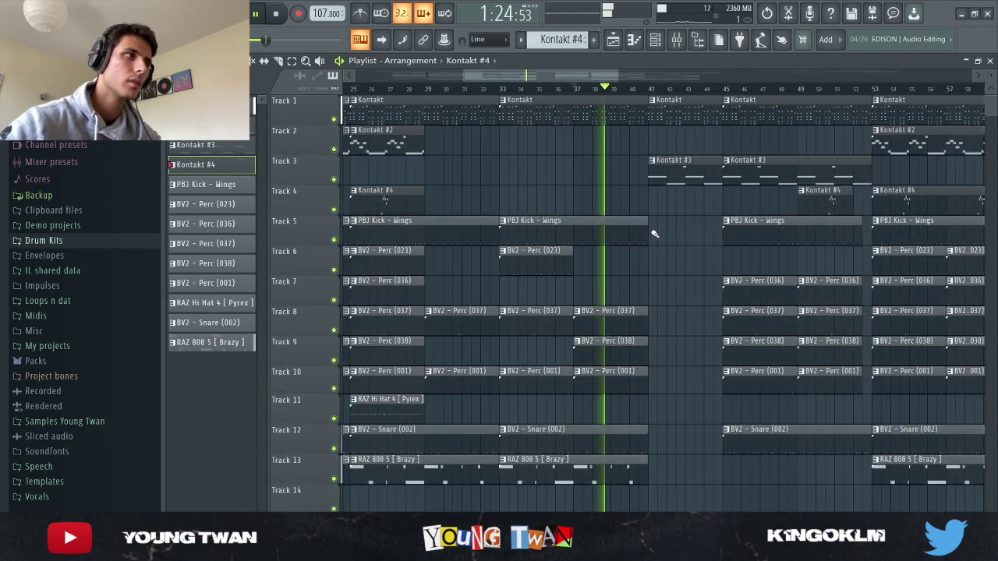
Play the arrangement from bar 41 through the section at bar 45, then stop playback.
key("space")
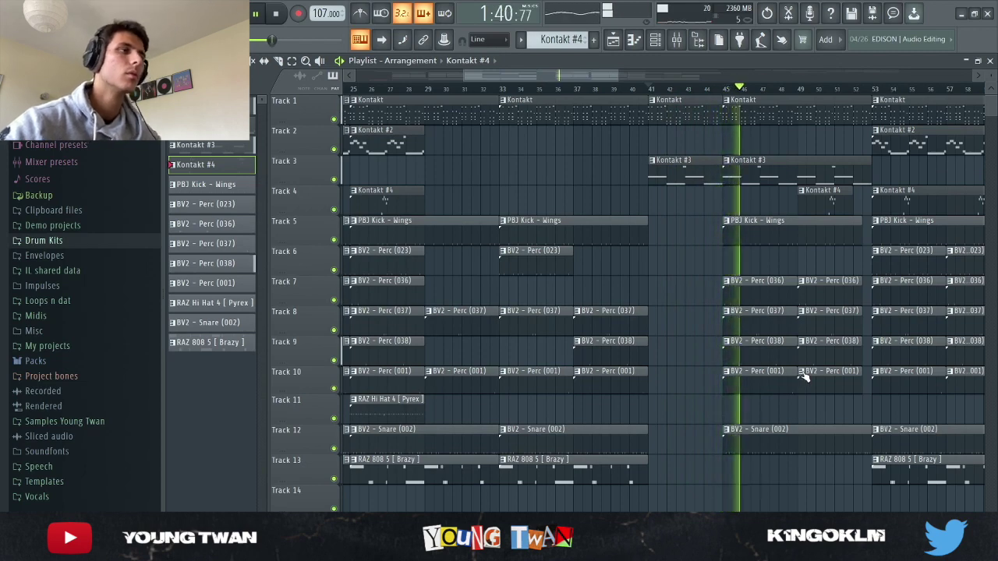
scroll(803, 377, "down", 4)
scroll(352, 292, "up", 2)
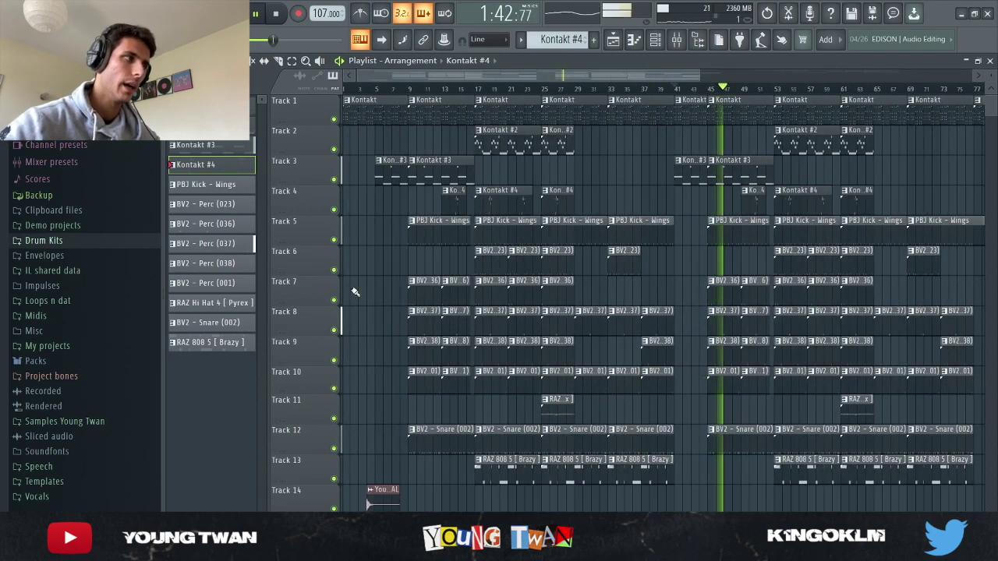
scroll(775, 343, "up", 2)
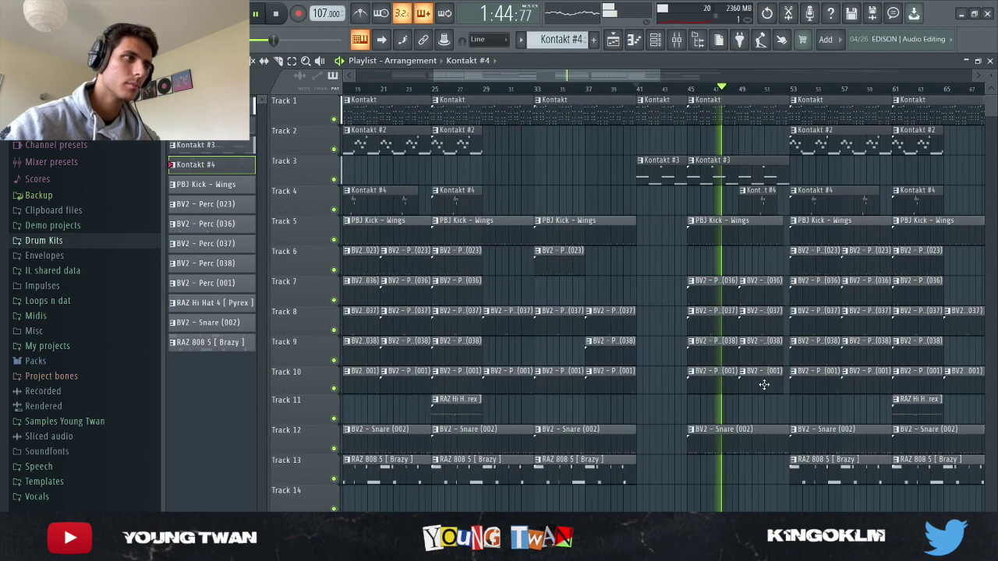
key("space")
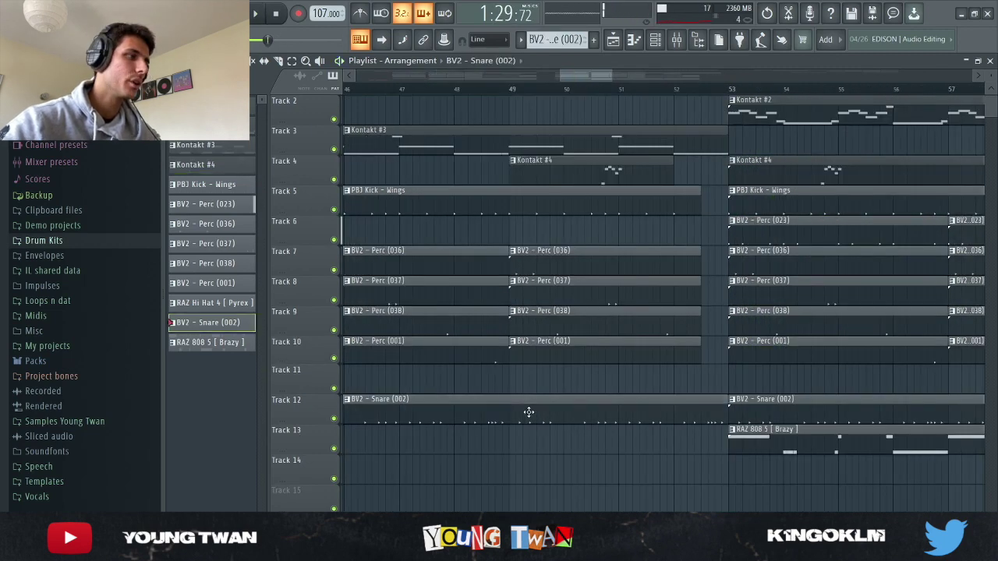
Open the BV2 - Snare (002) pattern in the piano roll and examine its notes and velocities while playing from bar 33.
double_click(528, 431)
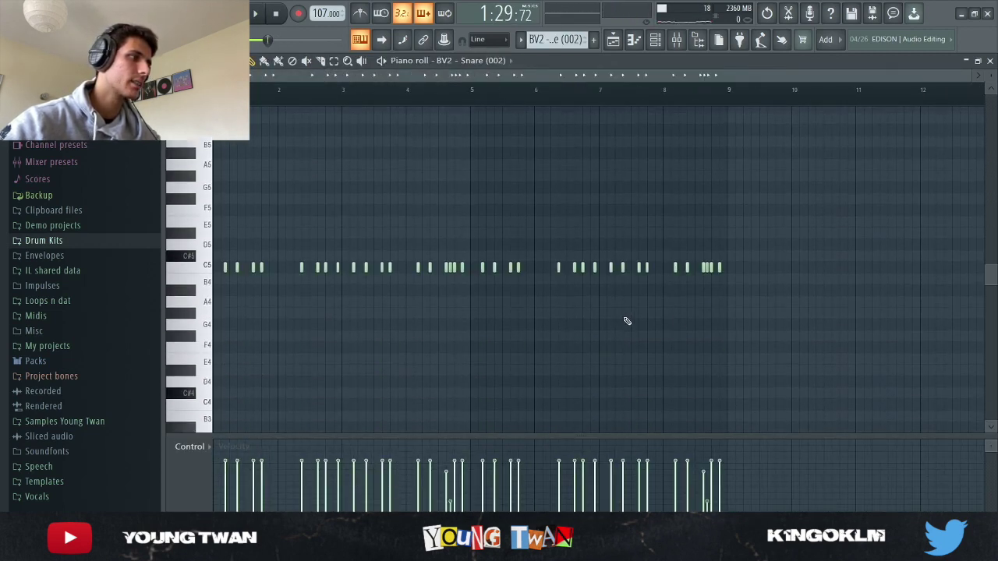
key("space")
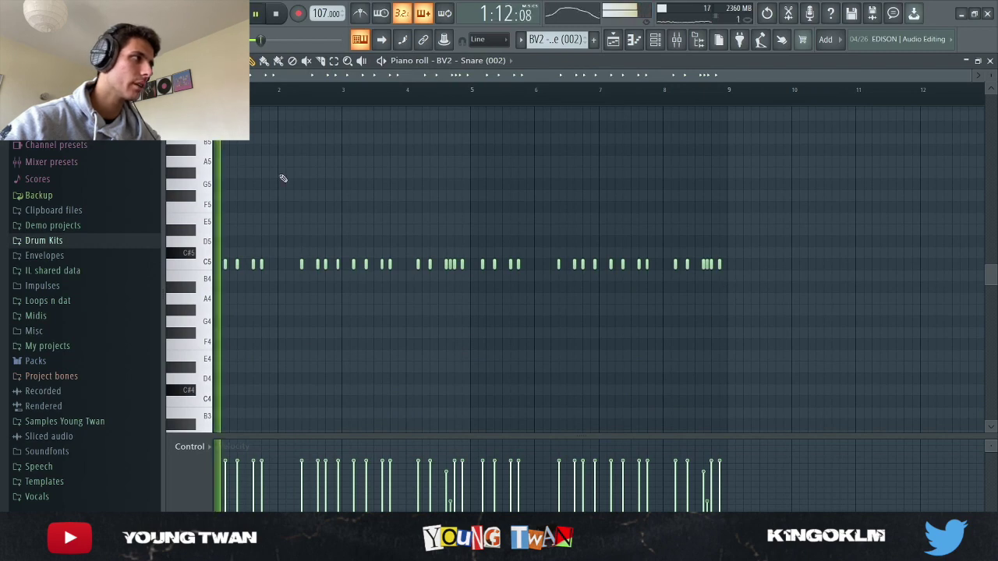
scroll(435, 288, "up", 2)
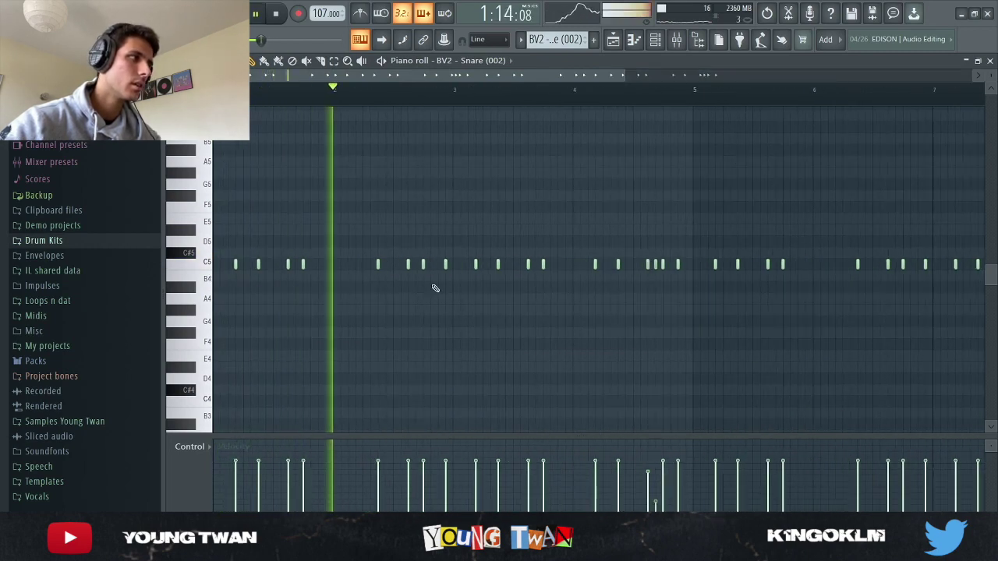
scroll(486, 289, "down", 1)
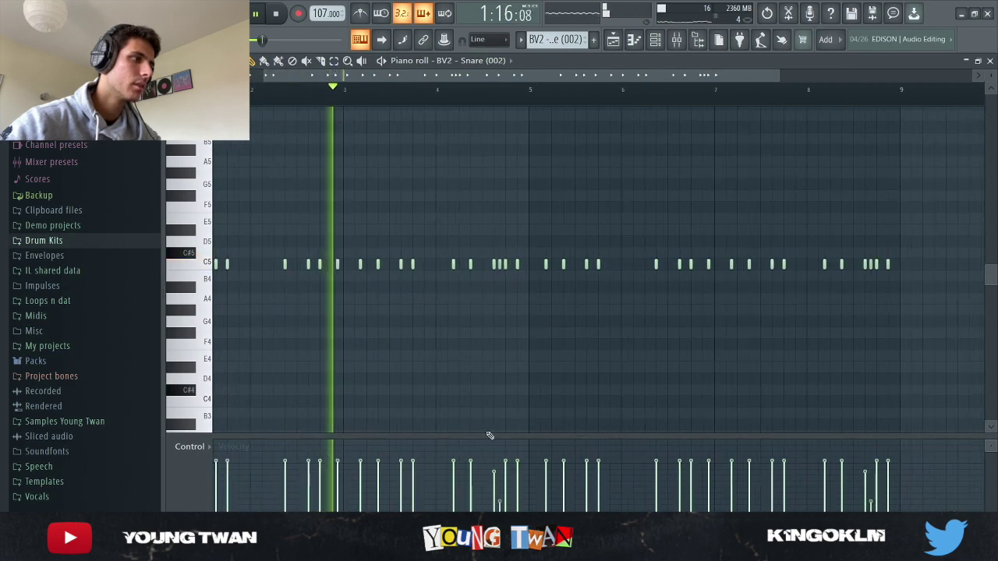
scroll(501, 310, "up", 2)
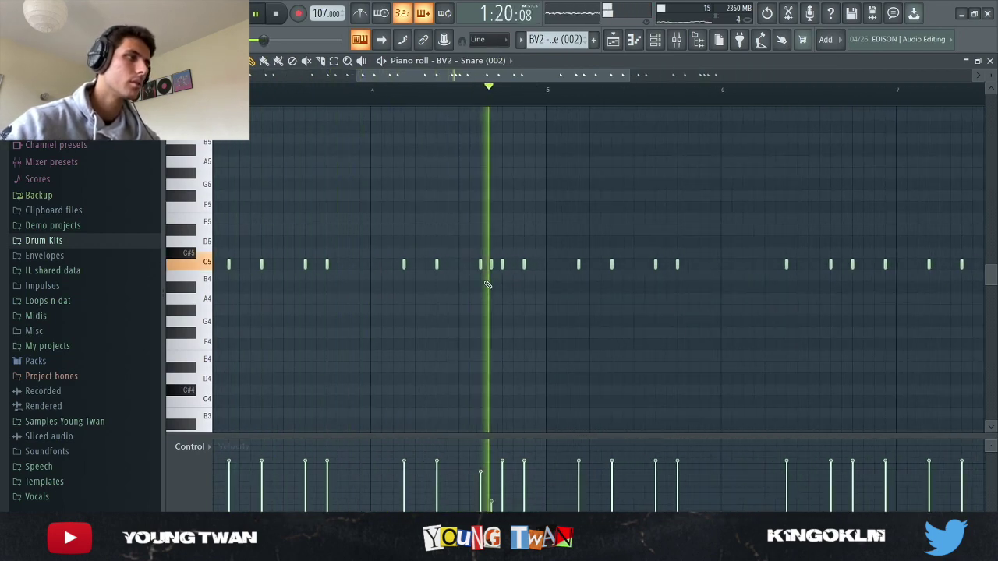
scroll(546, 284, "down", 2)
Return to the playlist showing the whole arrangement, stop playback and reset the position to the start of the song.
left_click(614, 39)
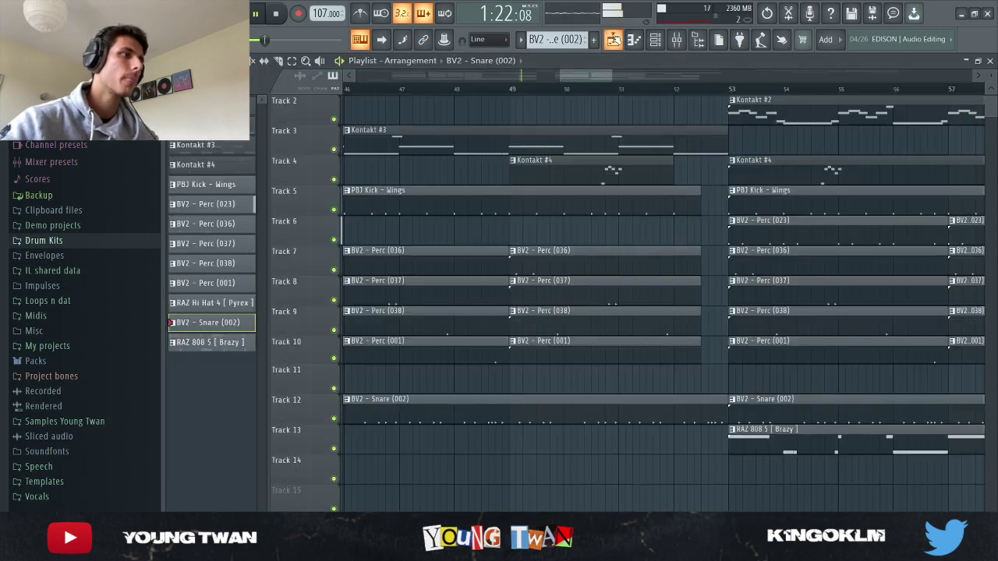
scroll(641, 279, "down", 5)
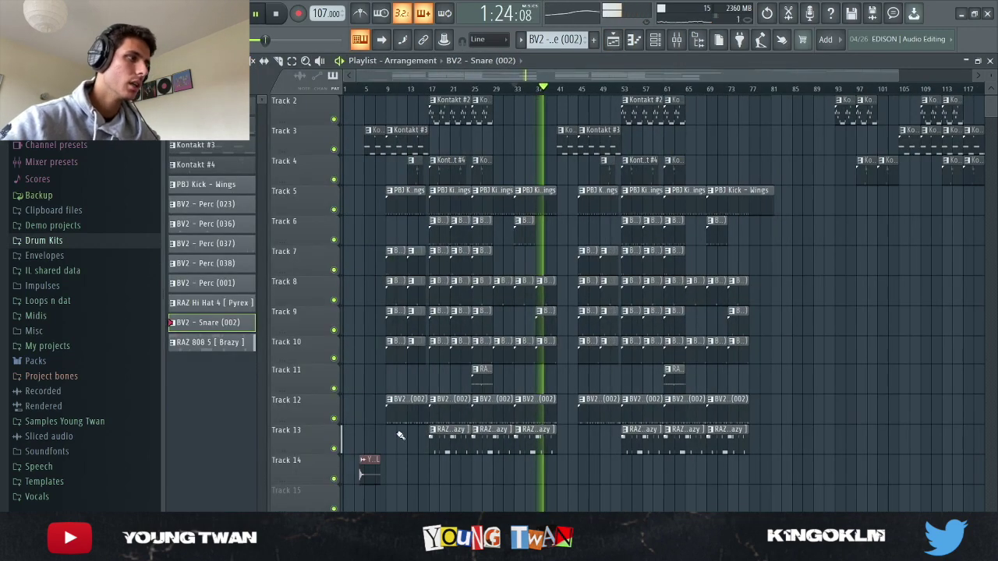
scroll(444, 315, "up", 1)
key("space")
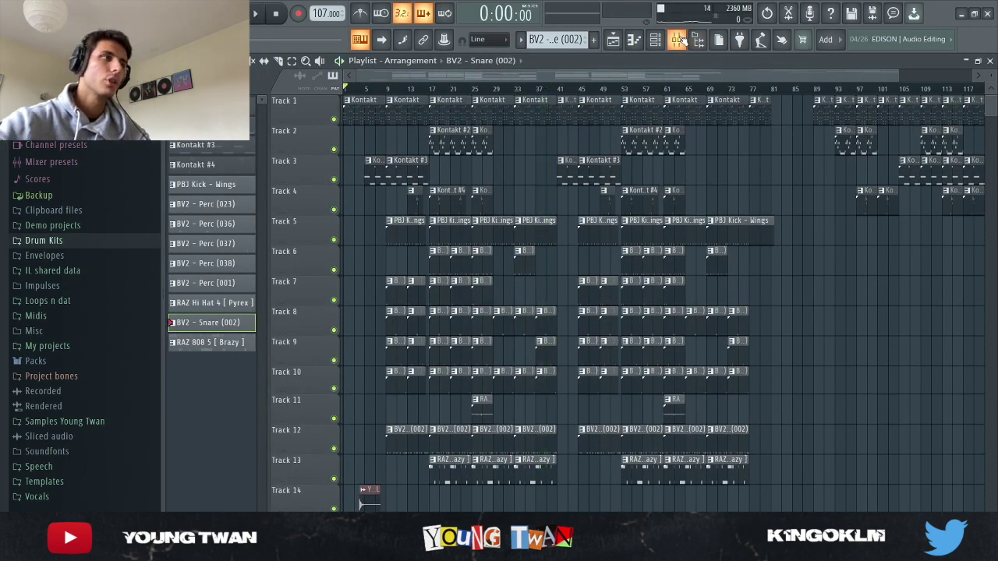
key("space")
Review the Master channel's effects and the track levels in the mixer, then return to the playlist.
left_click(676, 39)
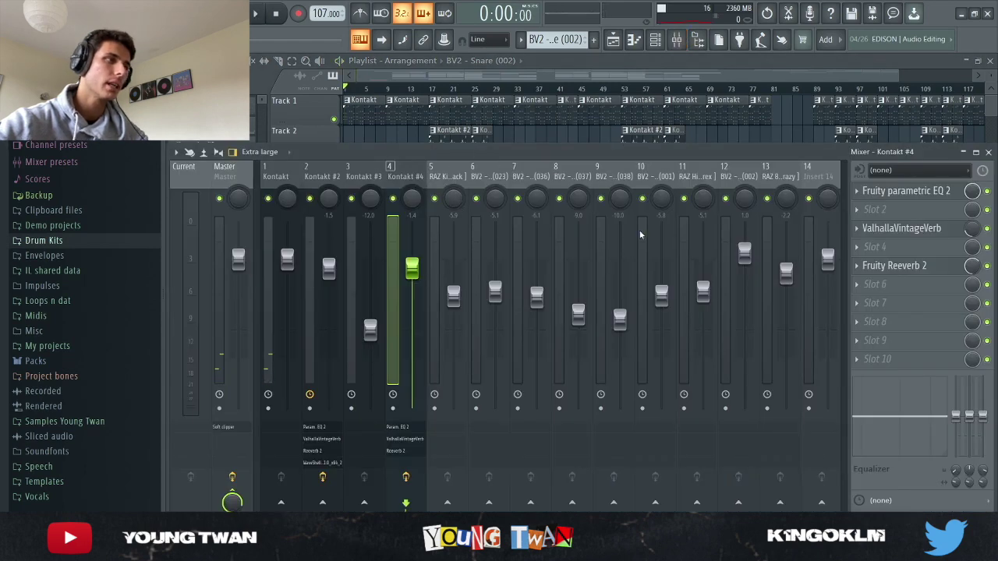
left_click(236, 174)
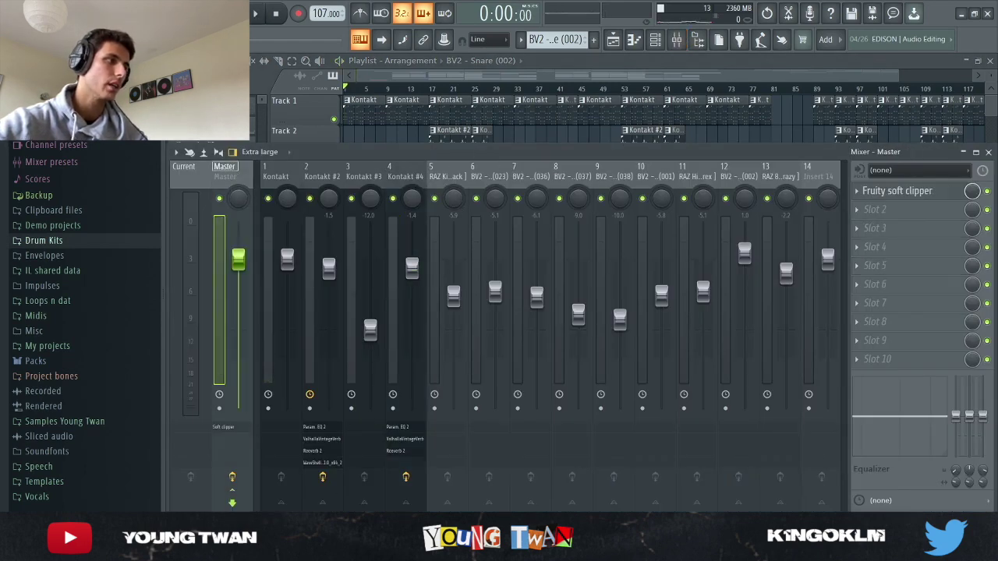
scroll(546, 335, "right", 2)
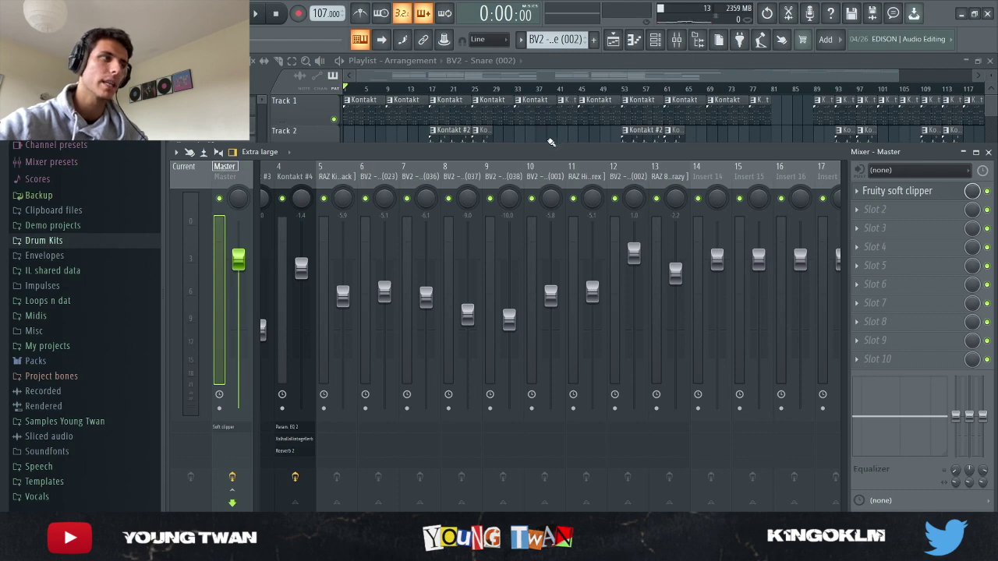
left_click(551, 139)
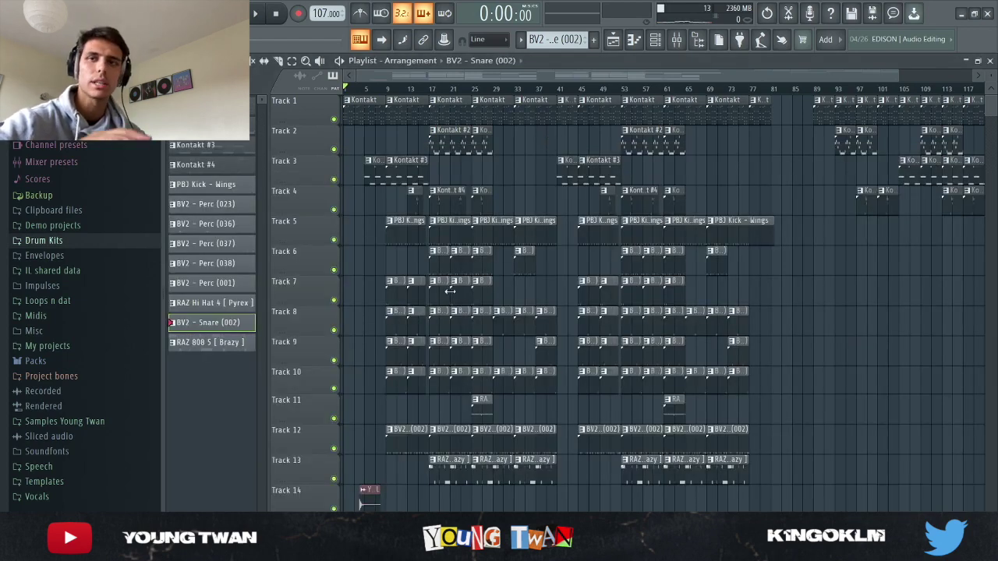
scroll(450, 290, "up", 2)
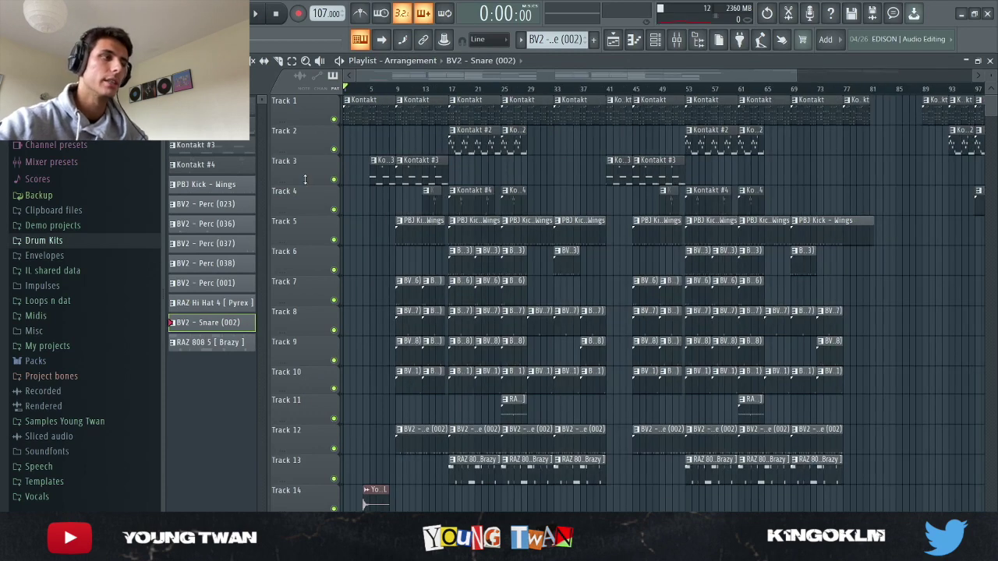